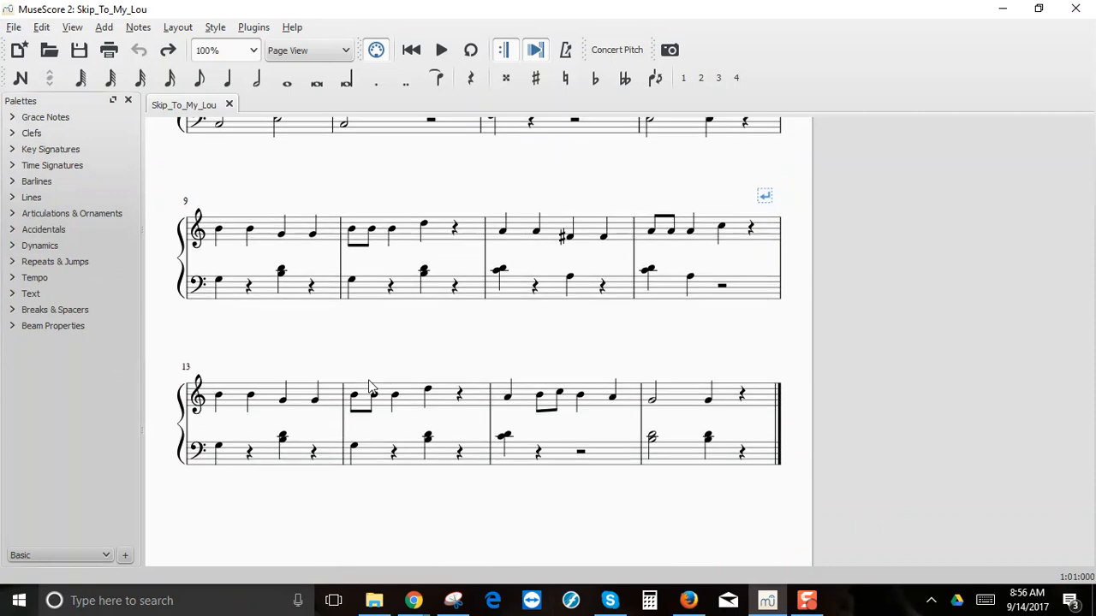
Export the Skip To My Lou score to the Desktop as the MusicXML file Skip_To_My_Lou.xml
{"action": "scroll", "coordinate": [368, 381], "scroll_direction": "up", "scroll_amount": 5}
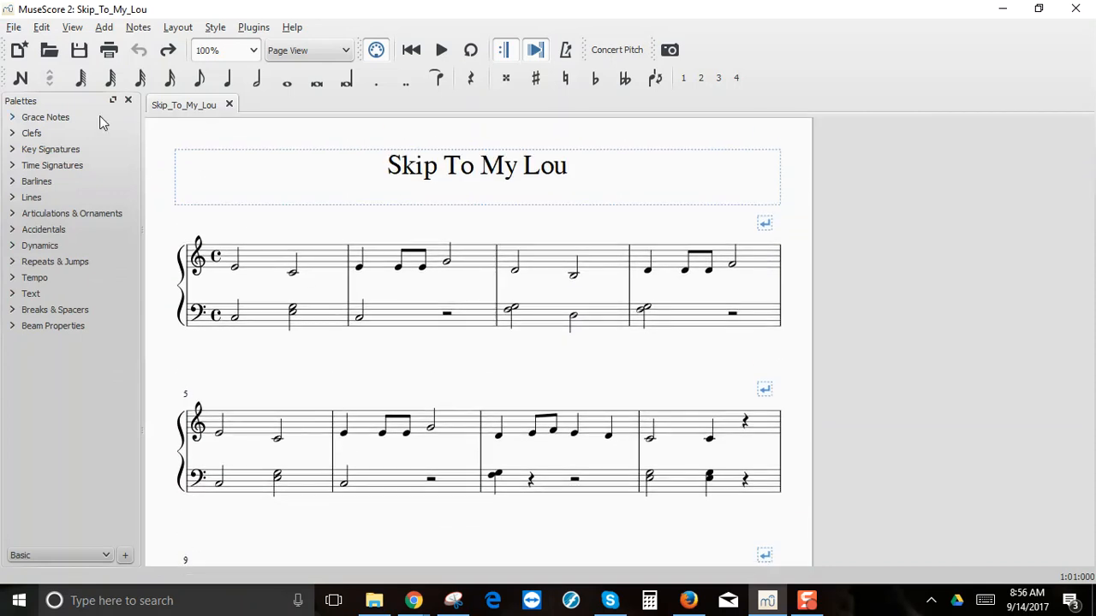
{"action": "left_click", "coordinate": [13, 27]}
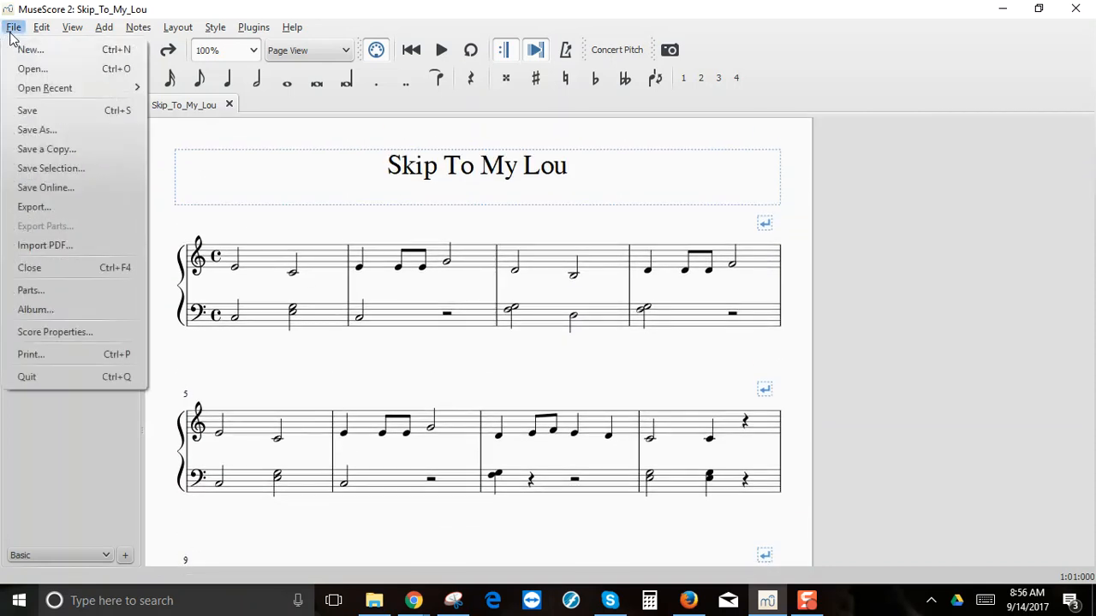
{"action": "left_click", "coordinate": [34, 208]}
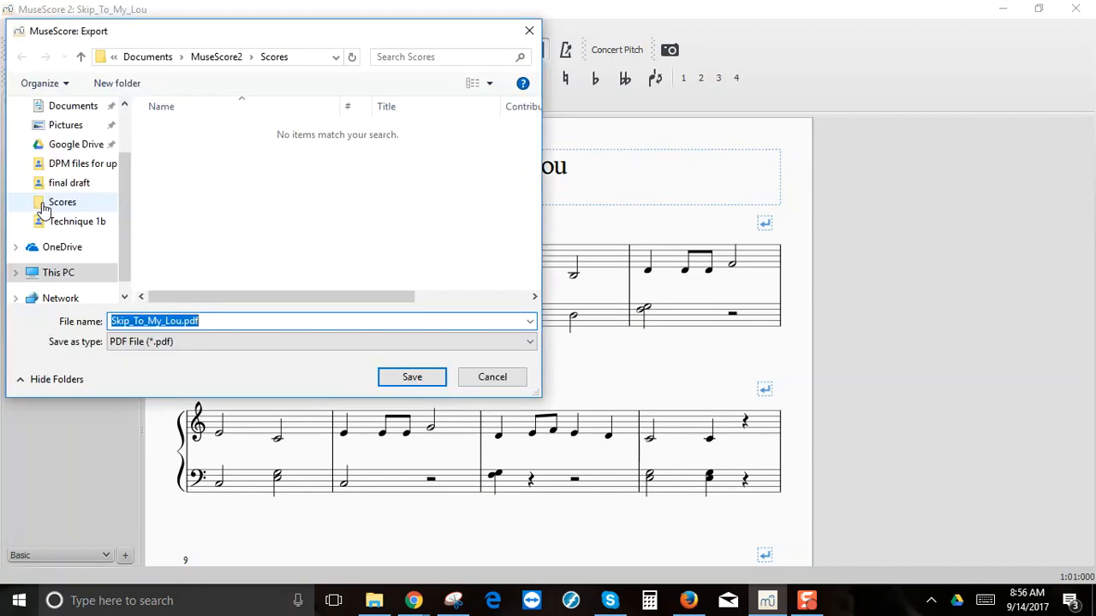
{"action": "left_click", "coordinate": [286, 343]}
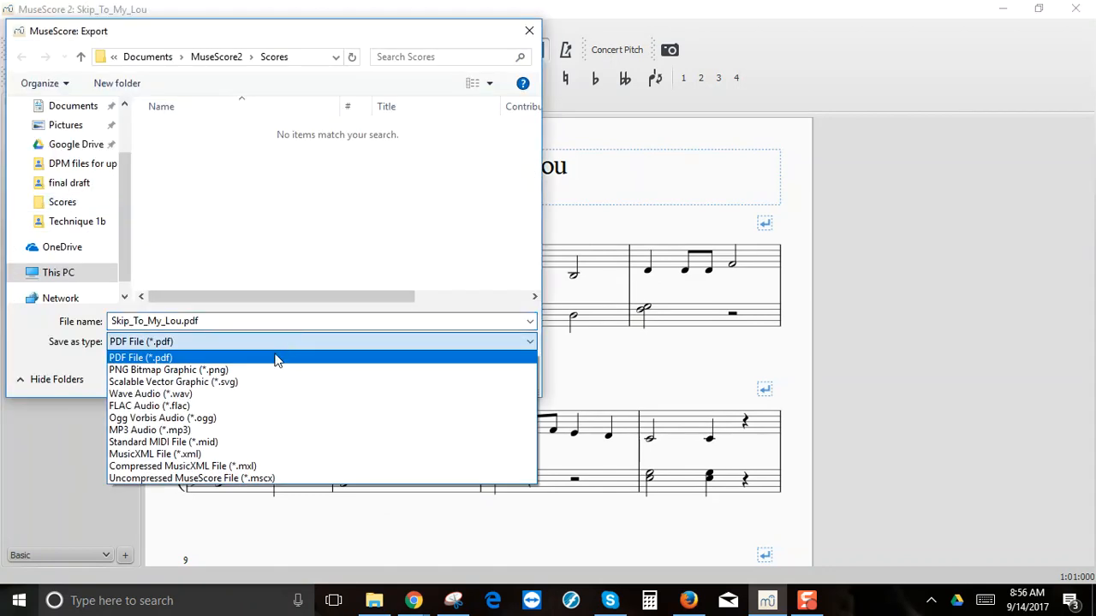
{"action": "left_click", "coordinate": [139, 453]}
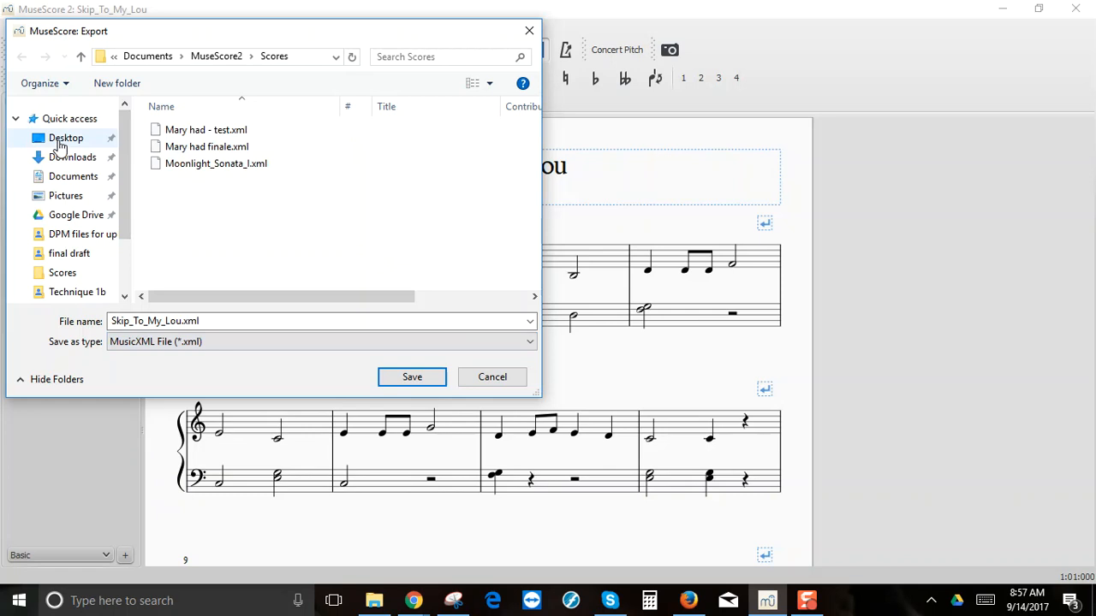
{"action": "left_click", "coordinate": [60, 143]}
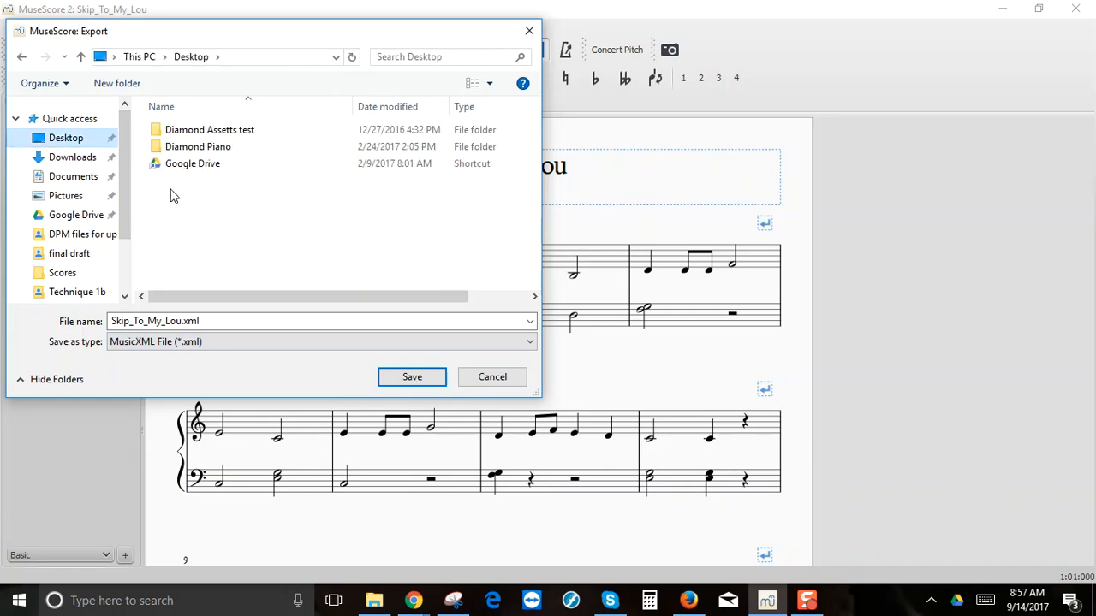
{"action": "left_click", "coordinate": [410, 379]}
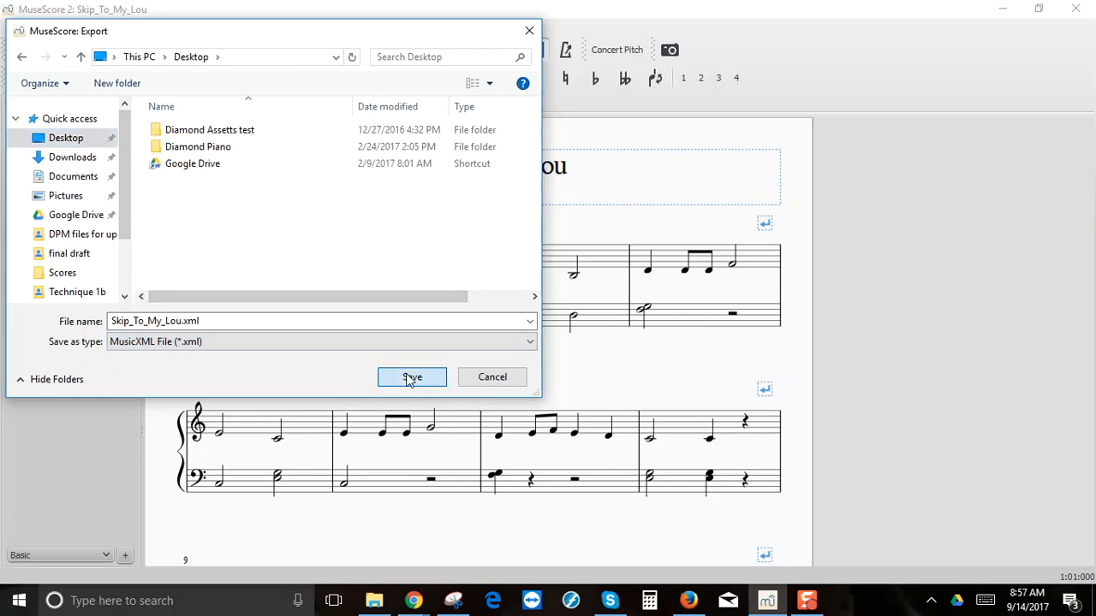
Export the score to the Desktop as the Standard MIDI file Skip_To_My_Lou.mid
{"action": "left_click", "coordinate": [13, 29]}
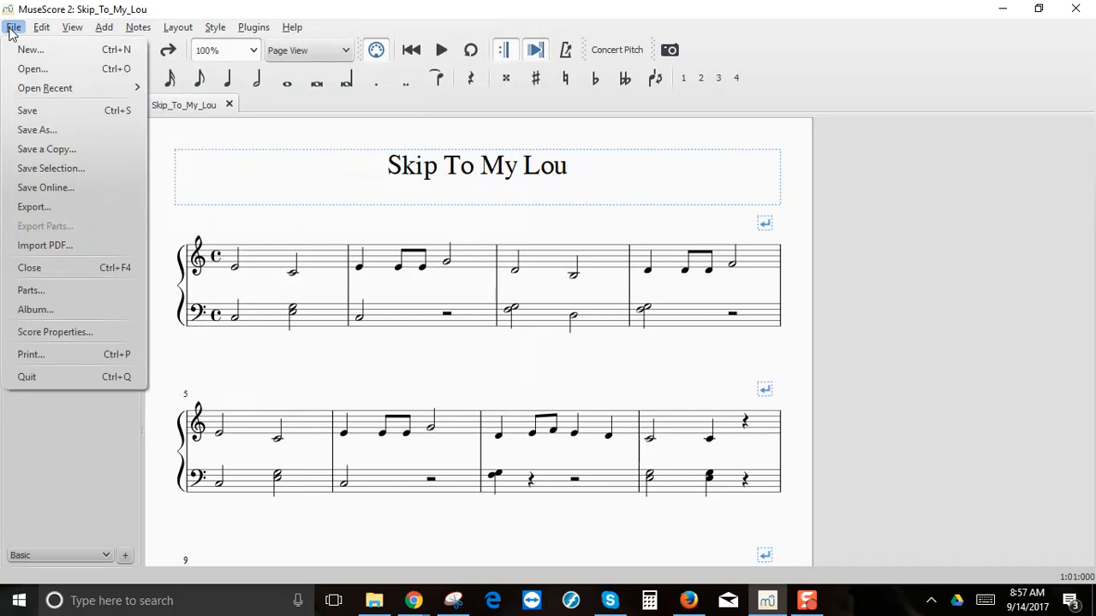
{"action": "left_click", "coordinate": [53, 207]}
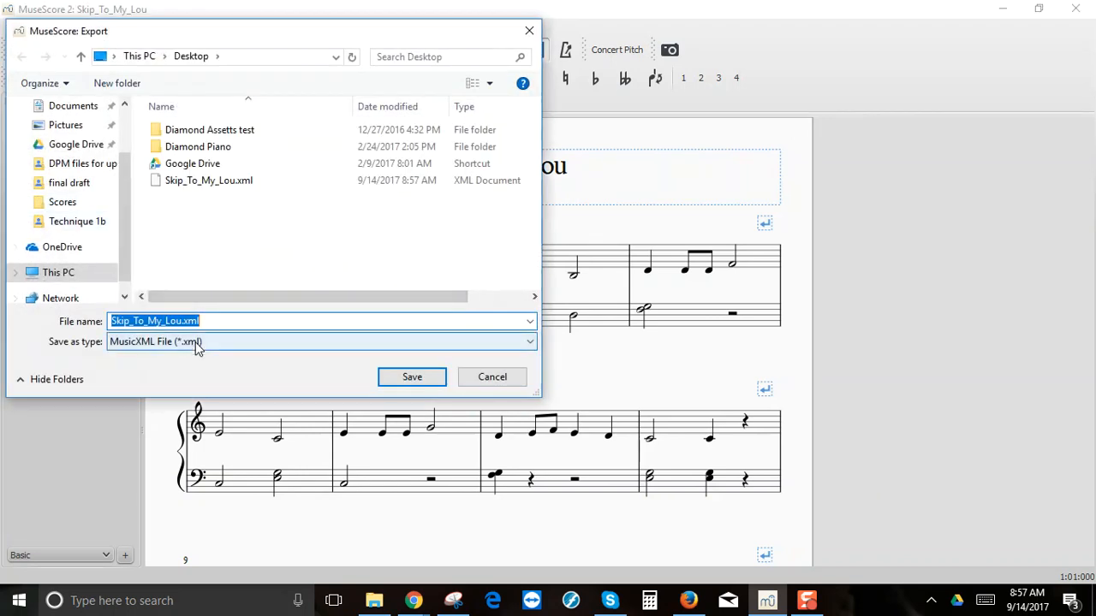
{"action": "left_click", "coordinate": [196, 342]}
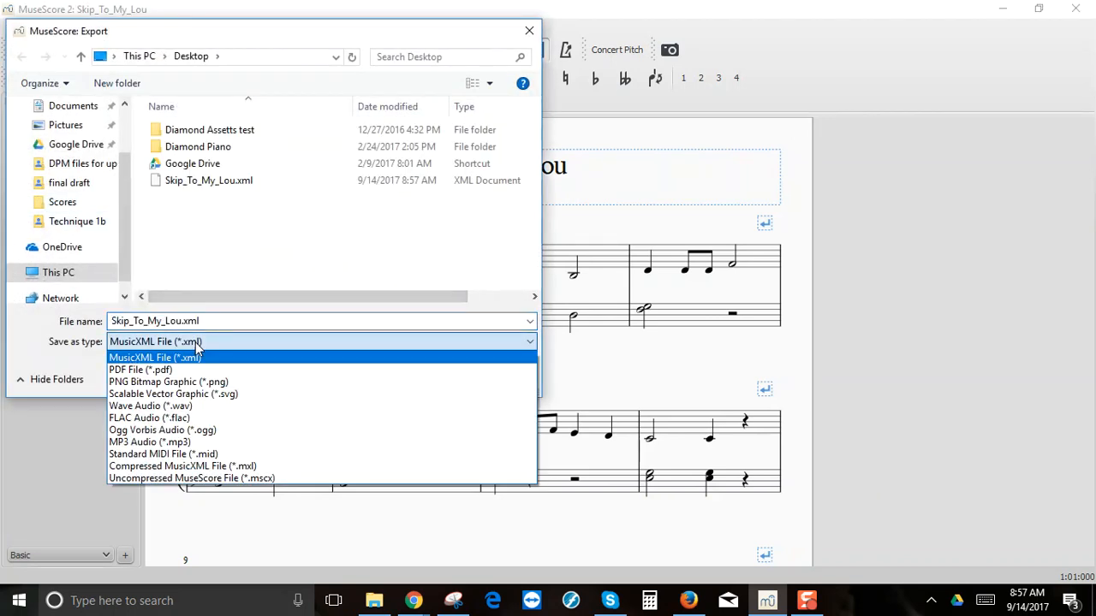
{"action": "left_click", "coordinate": [189, 454]}
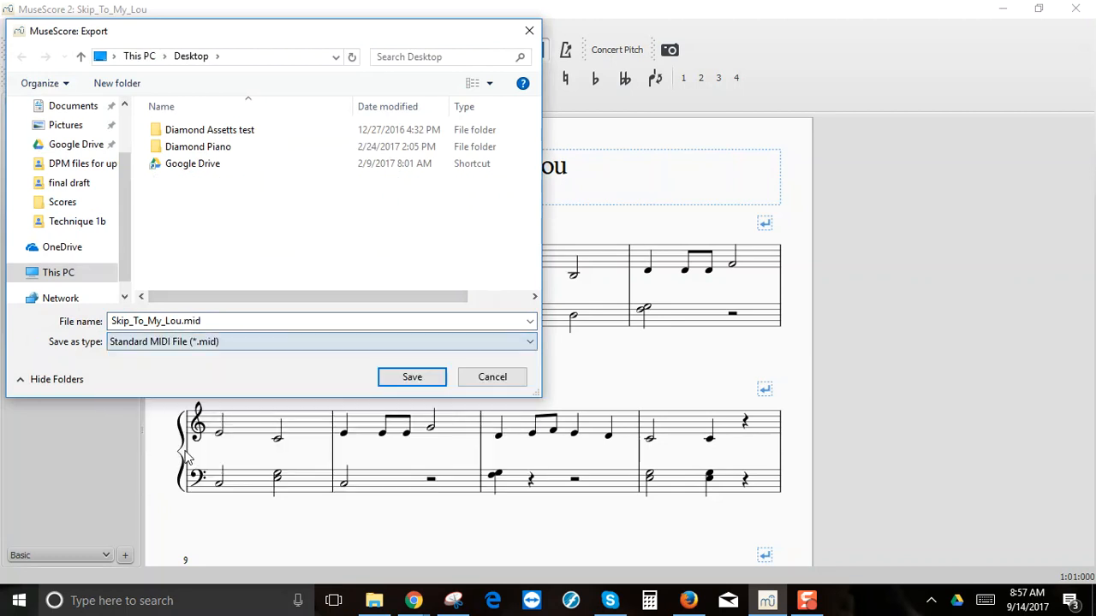
{"action": "left_click", "coordinate": [400, 382]}
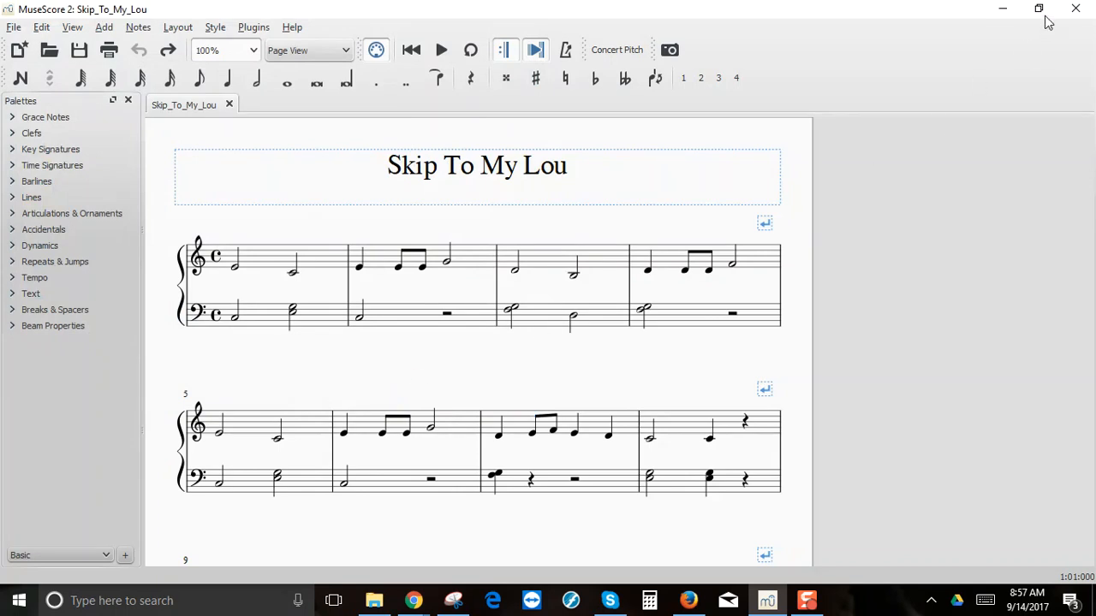
{"action": "left_click", "coordinate": [1004, 15]}
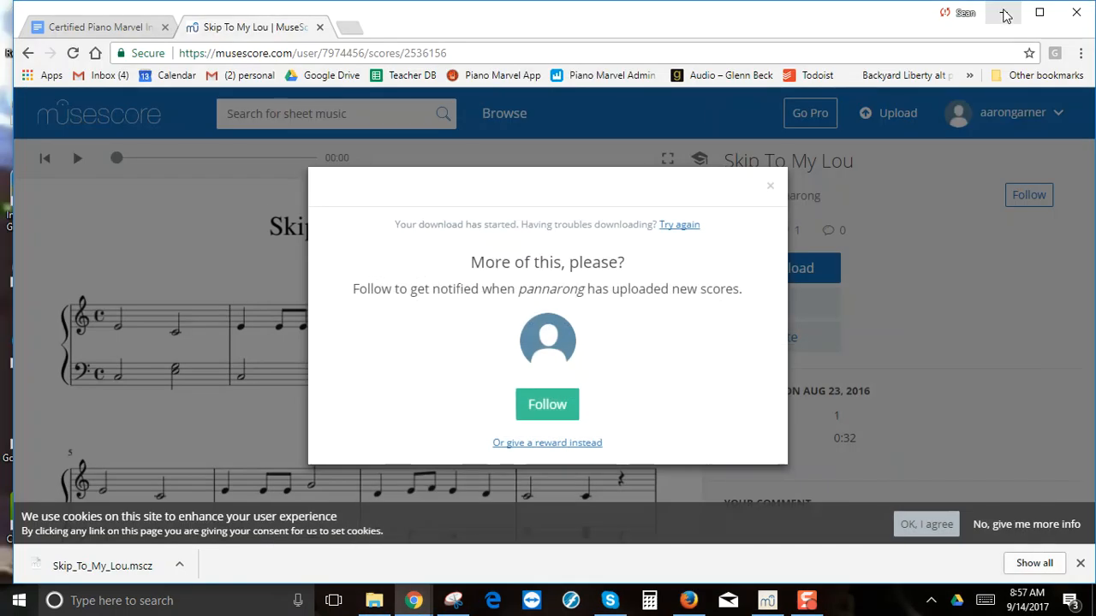
{"action": "left_click", "coordinate": [348, 30]}
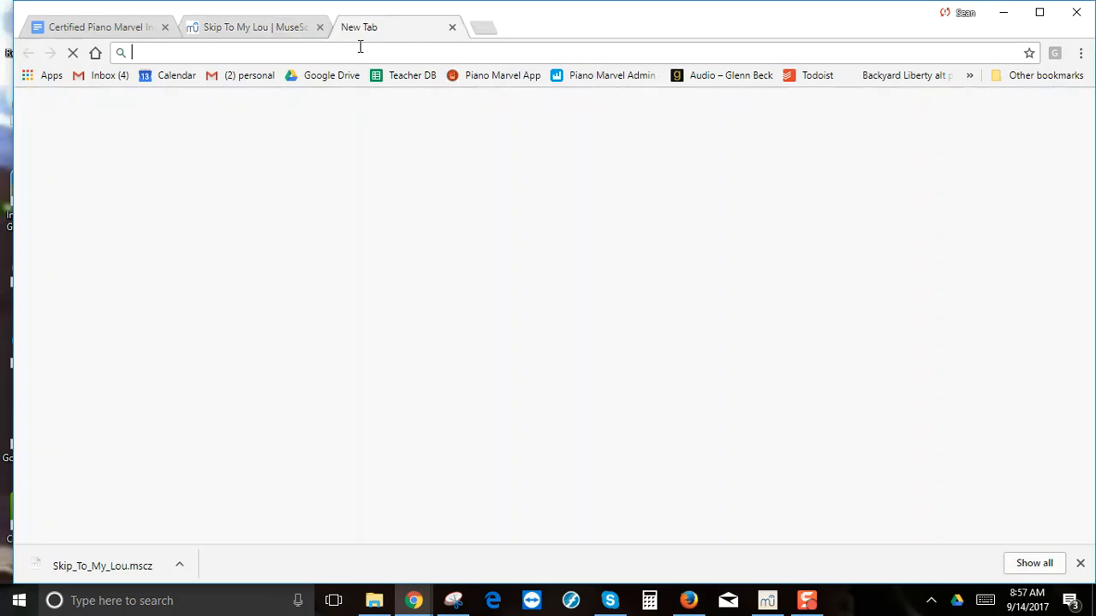
{"action": "type", "text": "www.pianomarvel.com"}
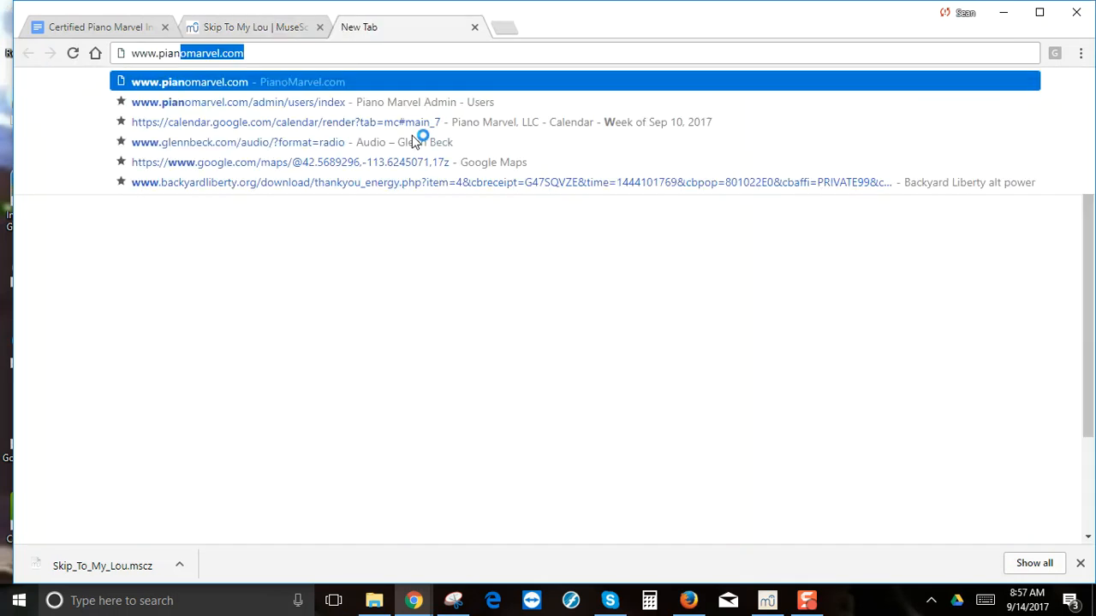
{"action": "key", "text": "Return"}
Open the Piano Marvel login page and sign in with one of the saved logins
{"action": "left_click", "coordinate": [687, 117]}
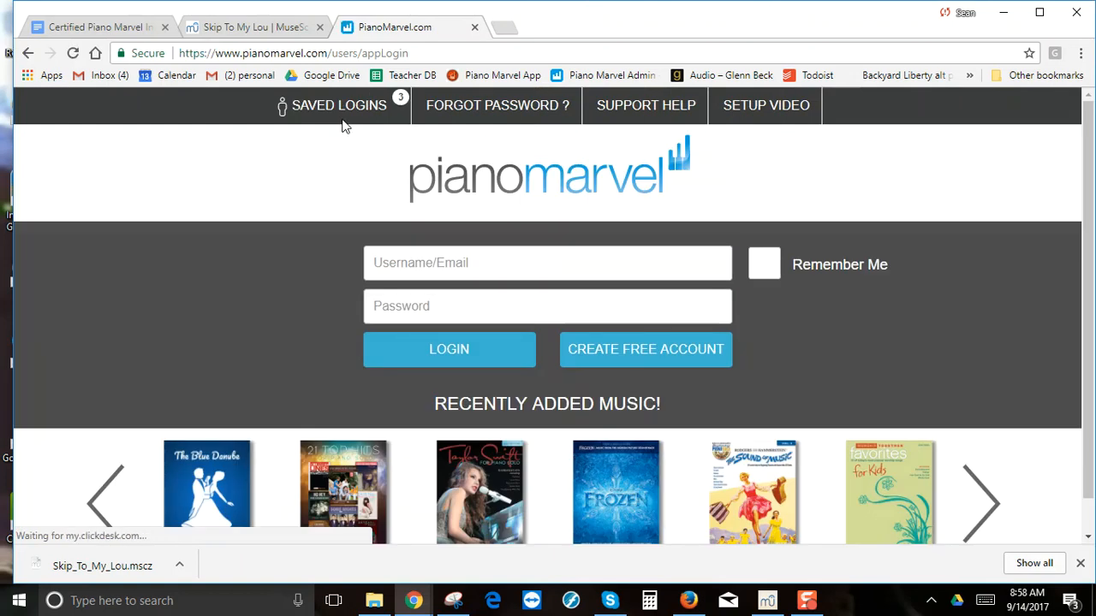
{"action": "left_click", "coordinate": [338, 115]}
{"action": "left_click", "coordinate": [361, 211]}
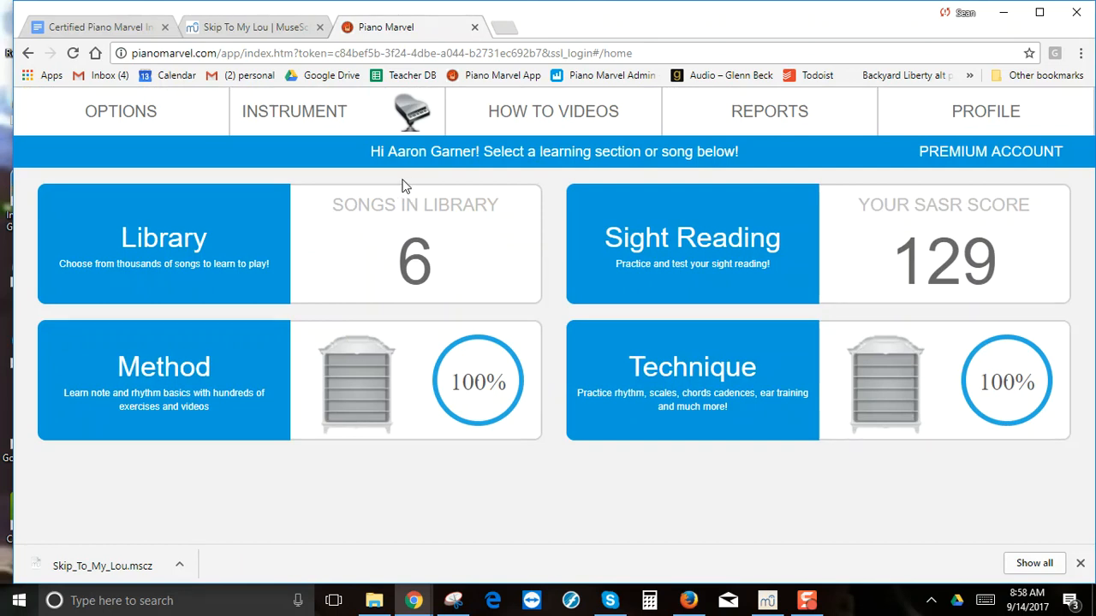
Go to the upload page from the Library and start a new song upload
{"action": "left_click", "coordinate": [167, 242]}
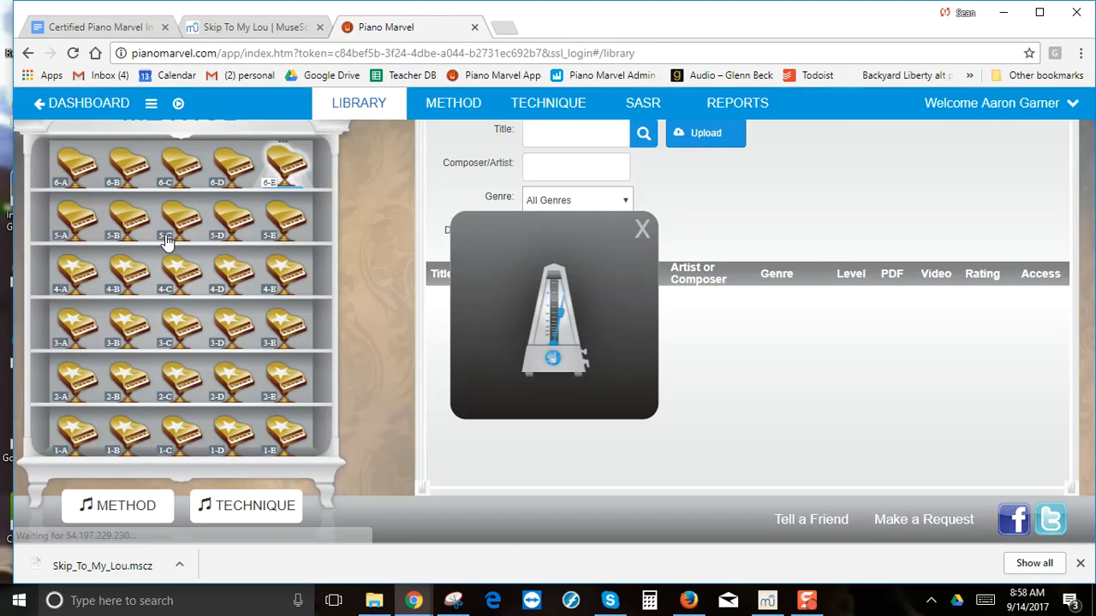
{"action": "left_click", "coordinate": [646, 178]}
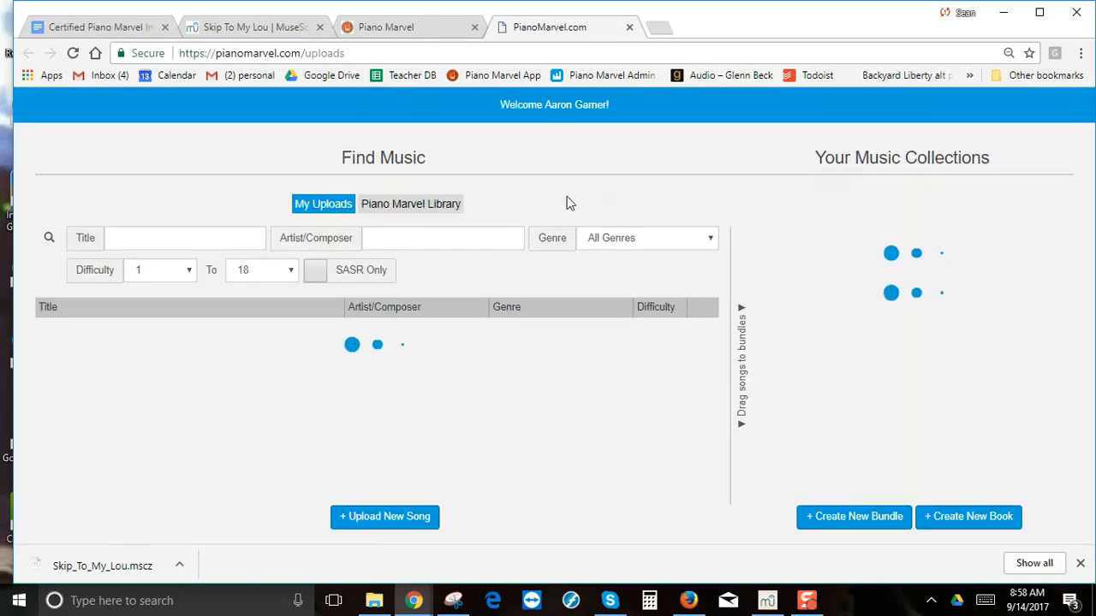
{"action": "left_click", "coordinate": [382, 519]}
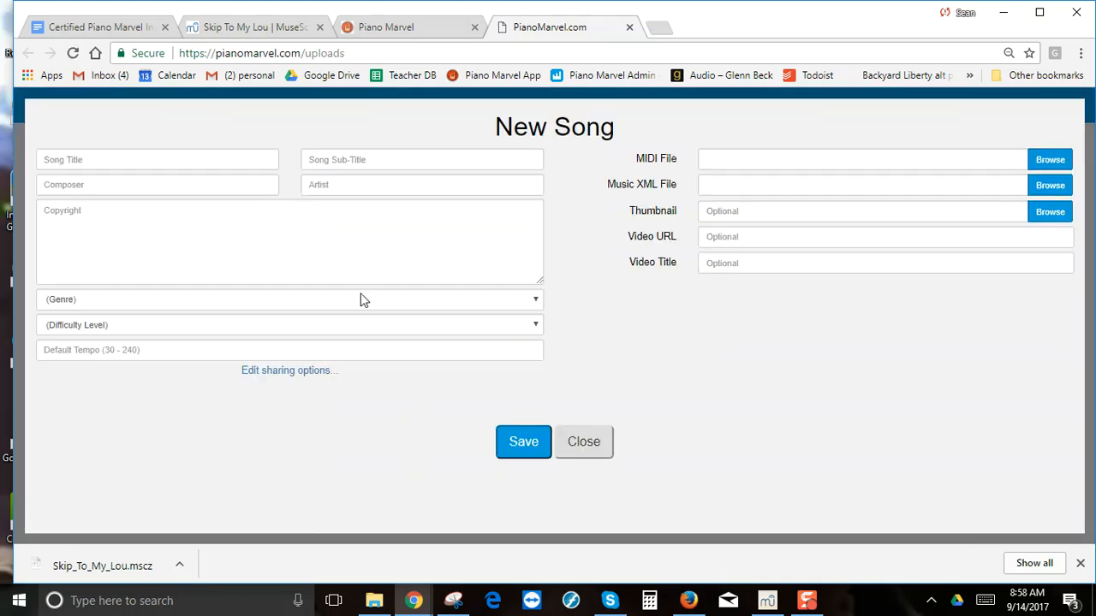
Enter Twinkle Twinkle Little Star as the song title and fill in the composer's full name
{"action": "left_click", "coordinate": [163, 159]}
{"action": "type", "text": "Twinkle Twinkle Little Star"}
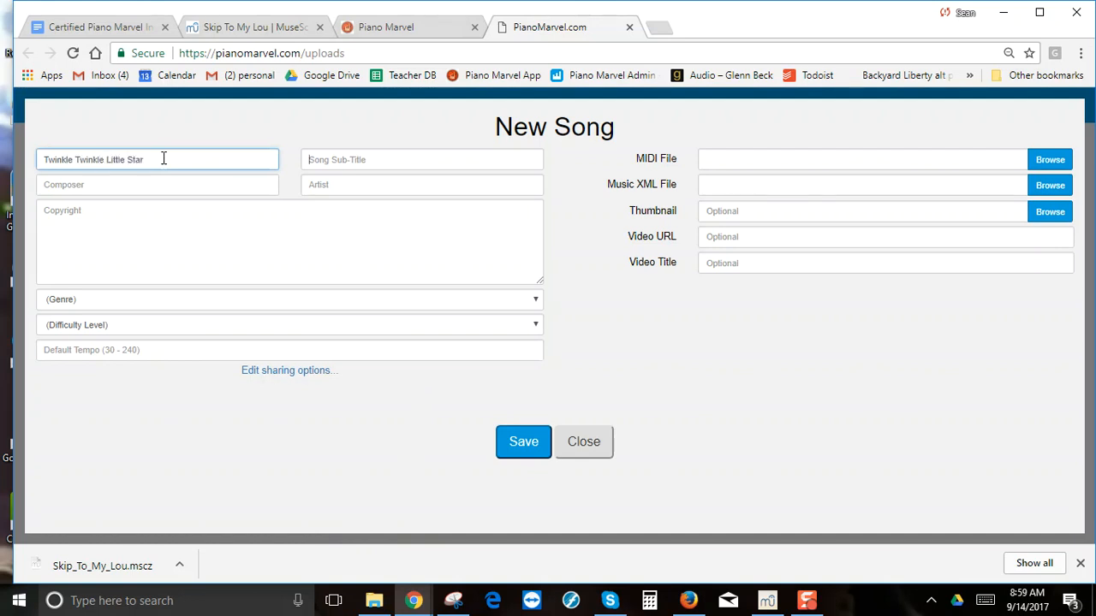
{"action": "key", "text": "Tab"}
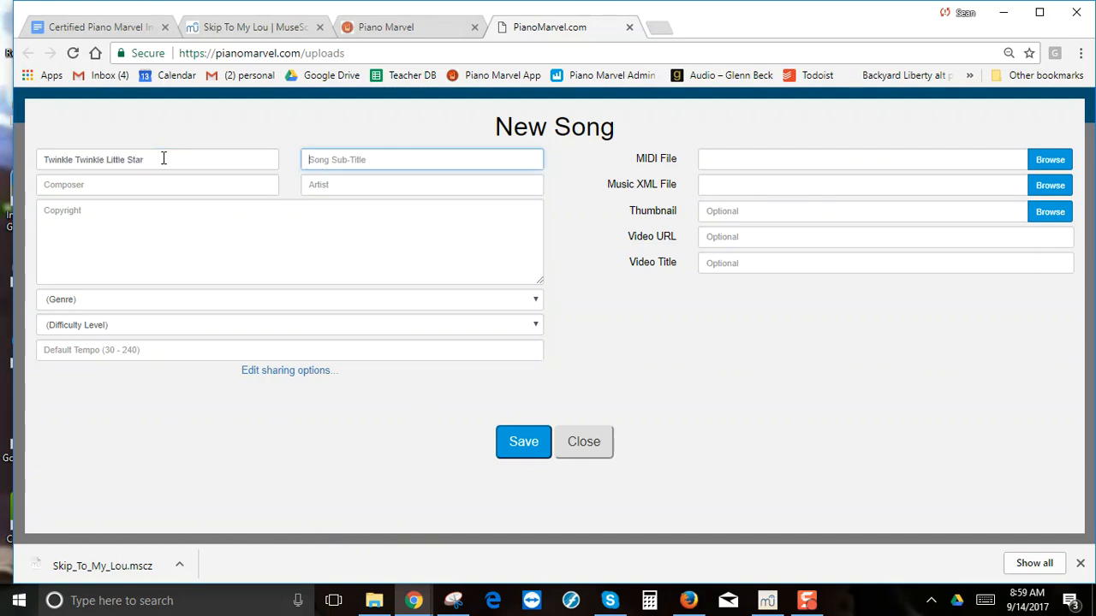
{"action": "left_click", "coordinate": [179, 187]}
{"action": "type", "text": "Aaron Garn"}
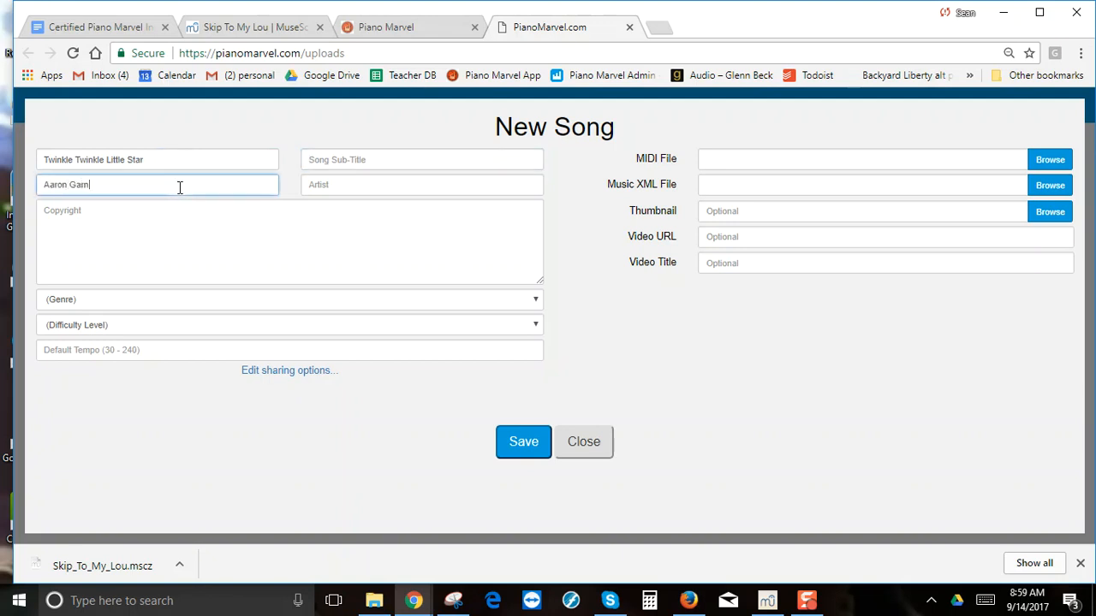
{"action": "type", "text": "er"}
Set the song's genre to Classical, difficulty level to 4 and default tempo to 80
{"action": "left_click", "coordinate": [212, 299]}
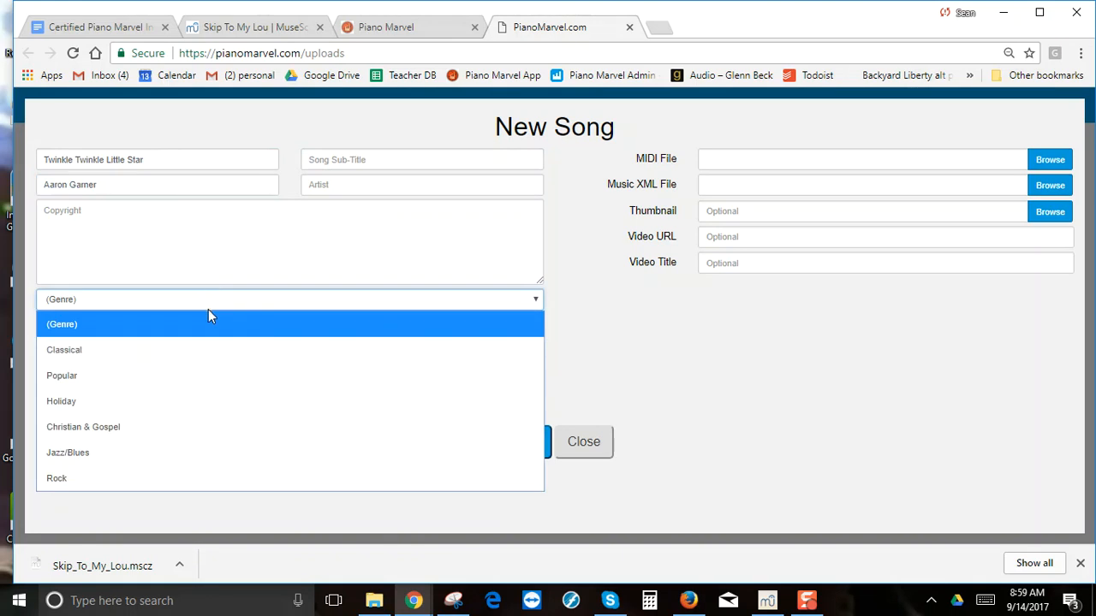
{"action": "left_click", "coordinate": [139, 350]}
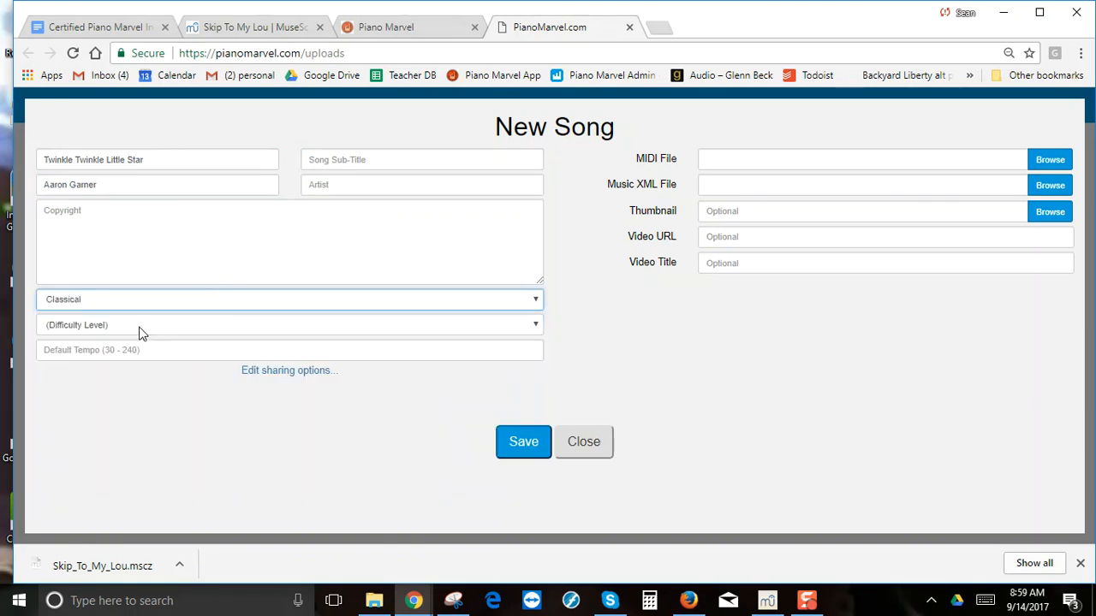
{"action": "left_click", "coordinate": [141, 333]}
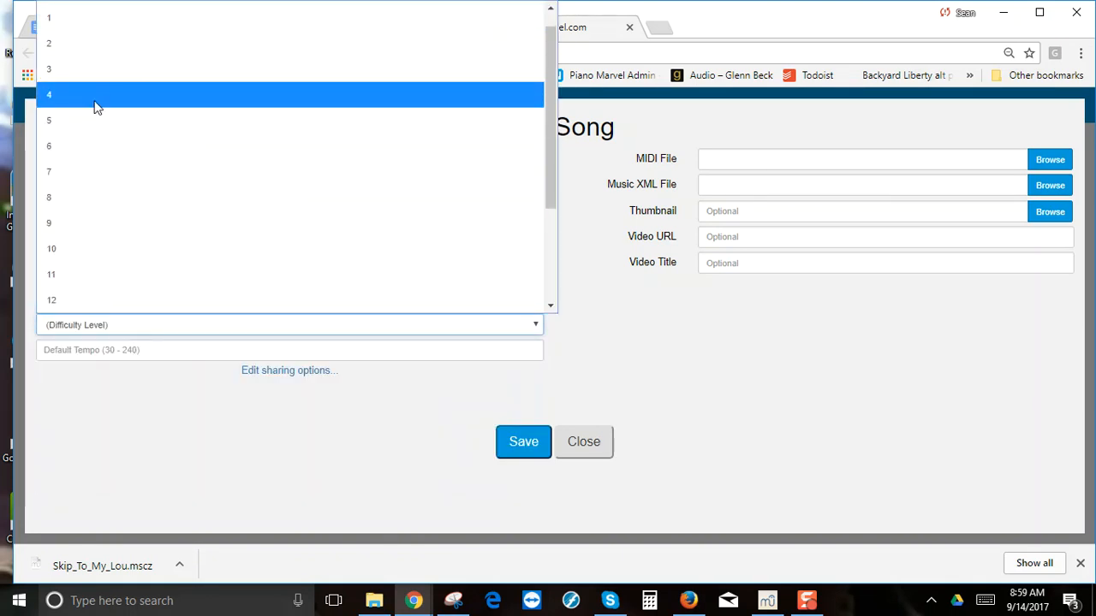
{"action": "left_click", "coordinate": [95, 96]}
{"action": "key", "text": "Return"}
{"action": "left_click", "coordinate": [201, 390]}
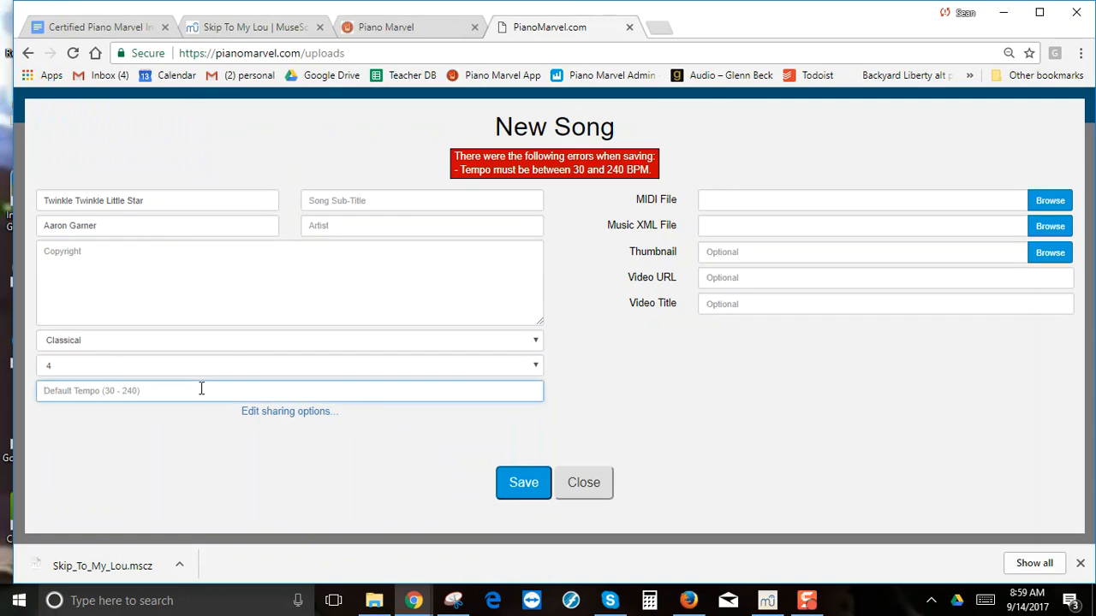
{"action": "type", "text": "80"}
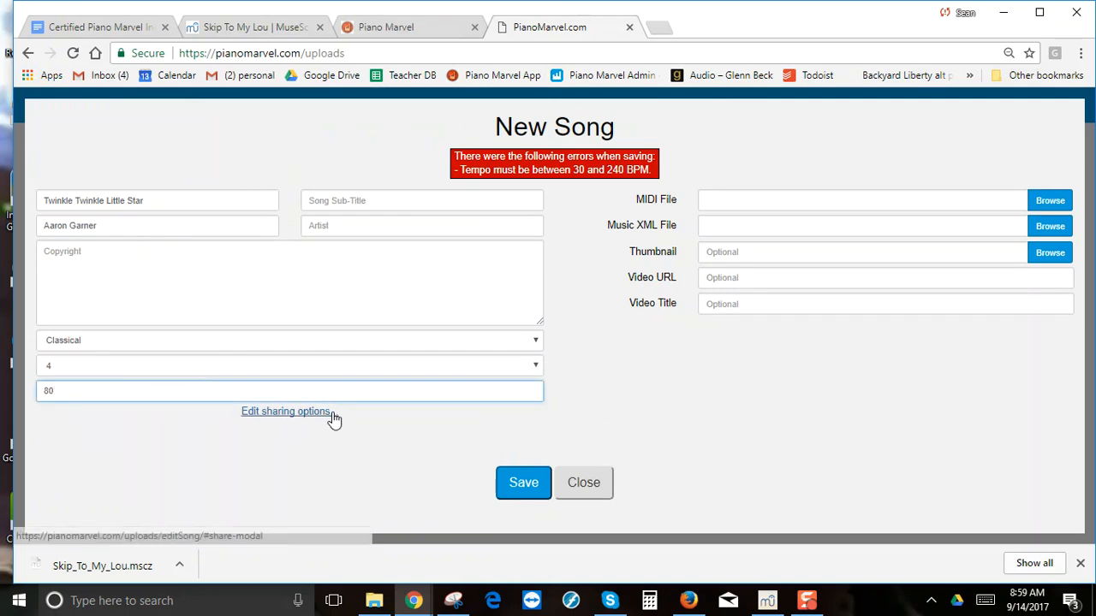
Attach Skip_To_My_Lou.mid from the Desktop as the song's MIDI file
{"action": "left_click", "coordinate": [1039, 202]}
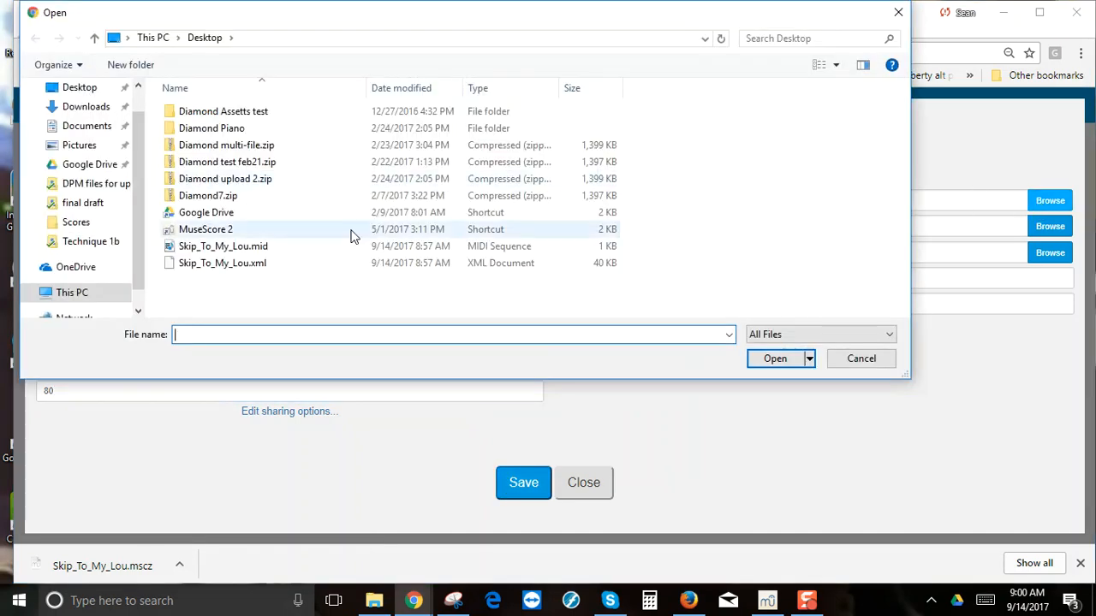
{"action": "left_click", "coordinate": [228, 248]}
{"action": "double_click", "coordinate": [228, 247]}
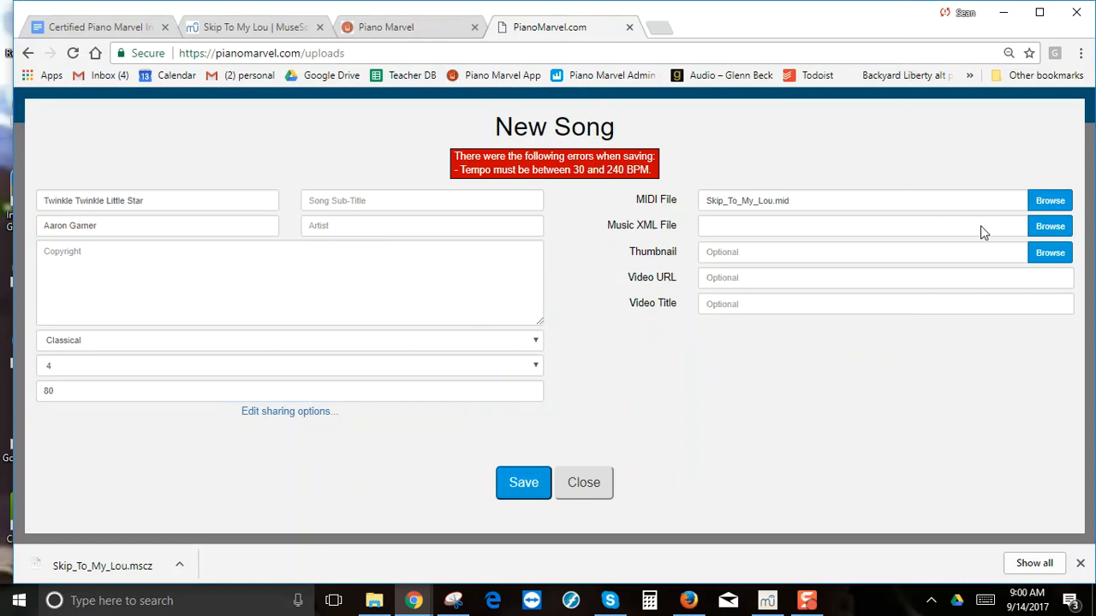
Attach Skip_To_My_Lou.xml from the Desktop as the Music XML file and save the new song
{"action": "left_click", "coordinate": [1055, 227]}
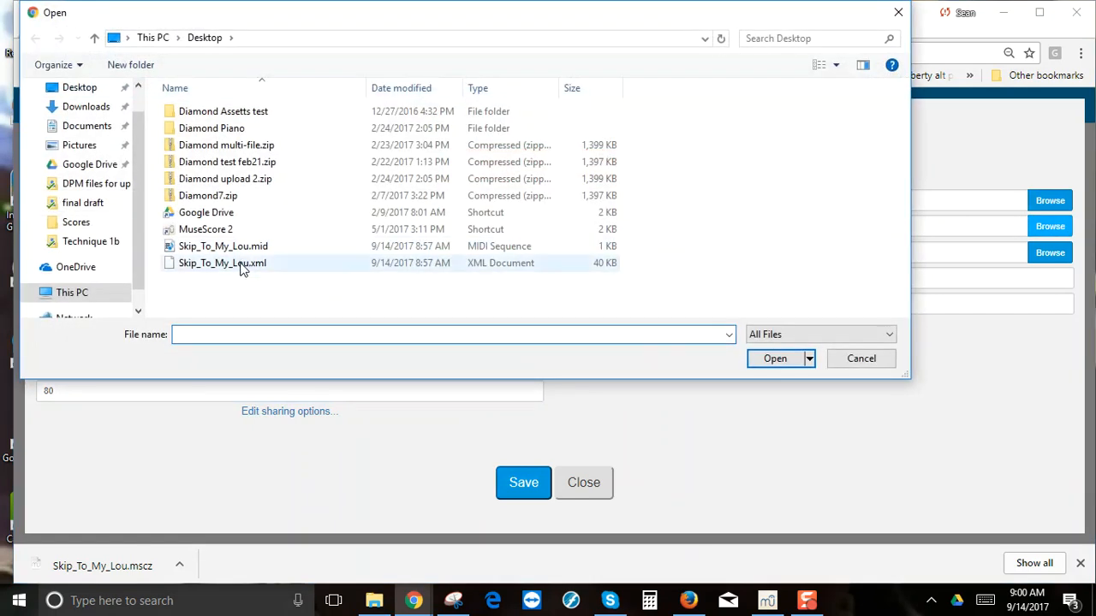
{"action": "double_click", "coordinate": [243, 262]}
{"action": "left_click", "coordinate": [521, 483]}
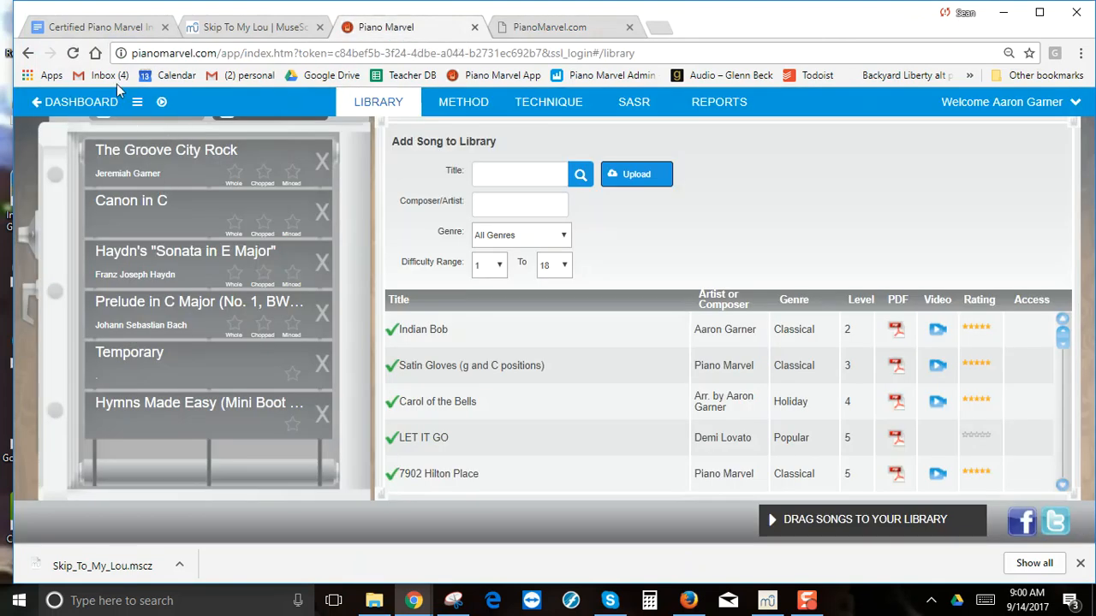
Reload the main Piano Marvel page and open the Library to check for the uploaded song
{"action": "left_click", "coordinate": [73, 53]}
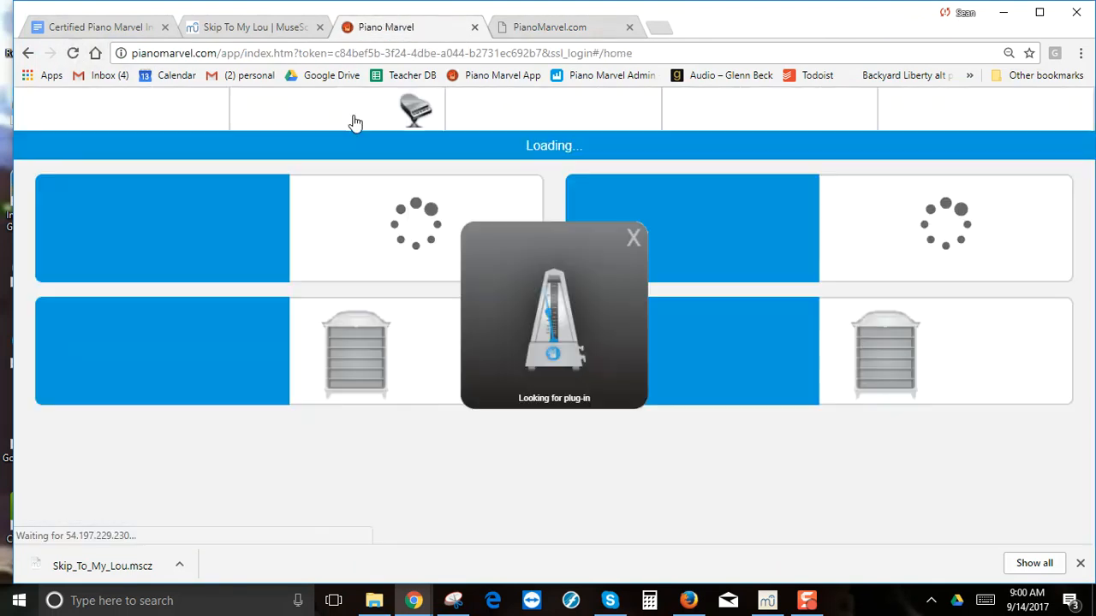
{"action": "mouse_move", "coordinate": [365, 129]}
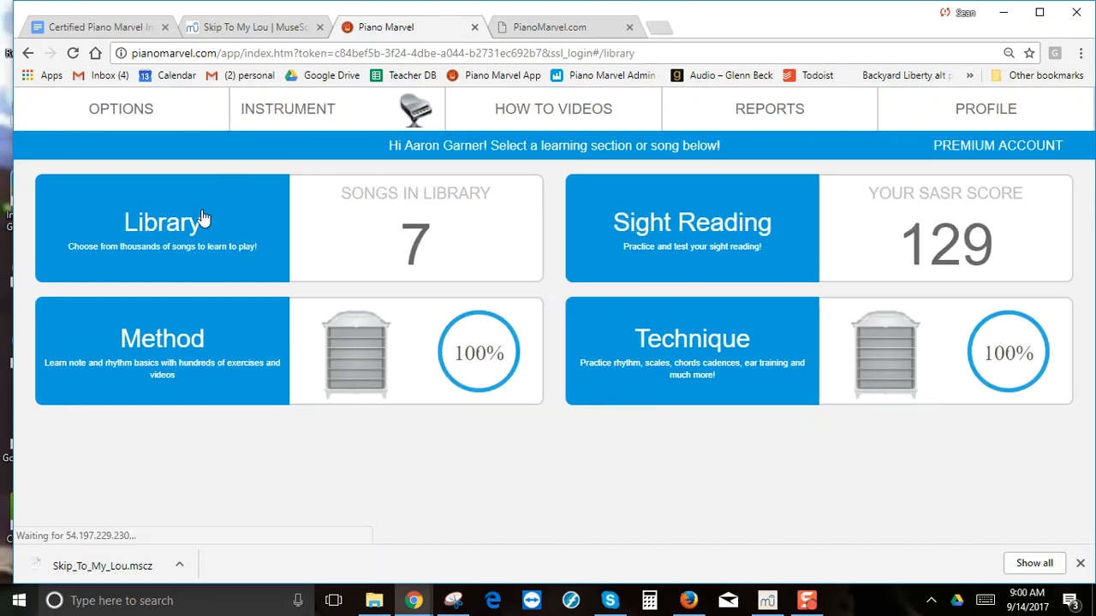
{"action": "left_click", "coordinate": [204, 219]}
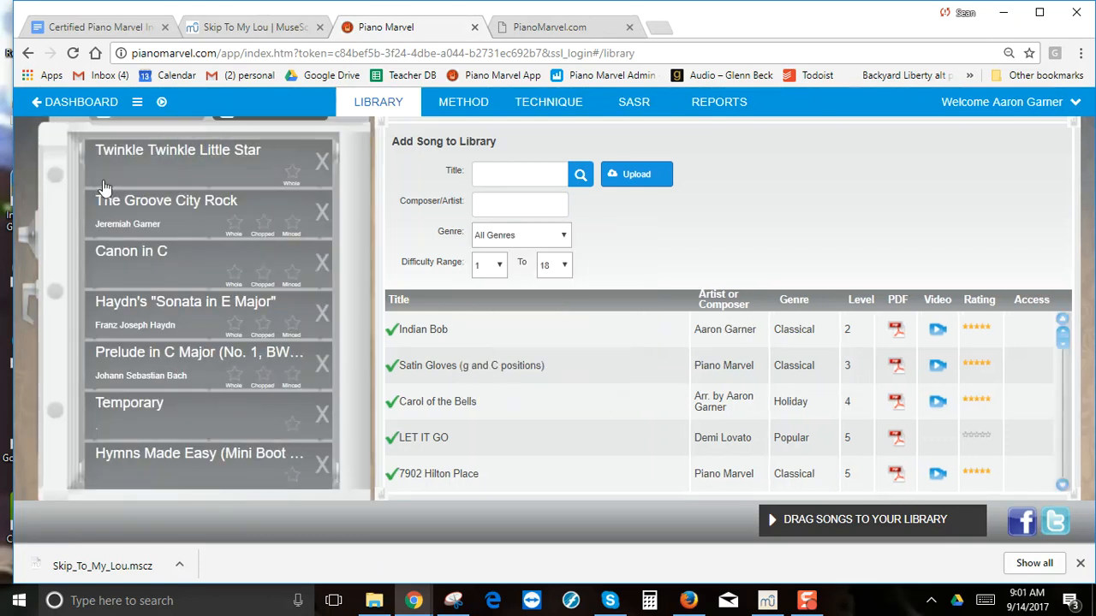
Open Twinkle Twinkle Little Star from the library, review its sheet music and check the available slicing options
{"action": "left_click", "coordinate": [117, 175]}
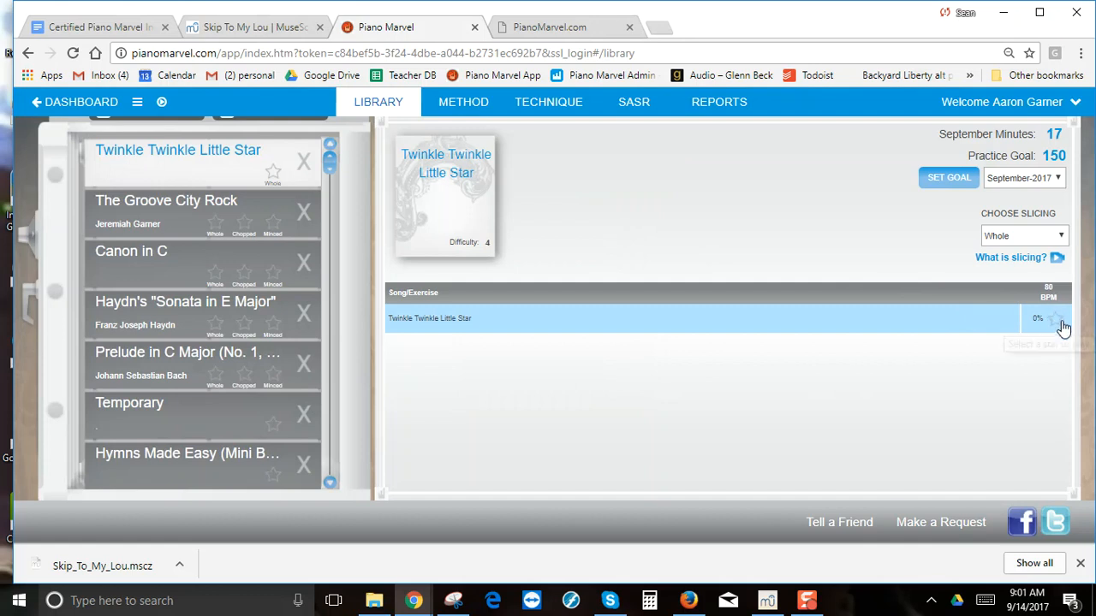
{"action": "left_click", "coordinate": [1060, 324]}
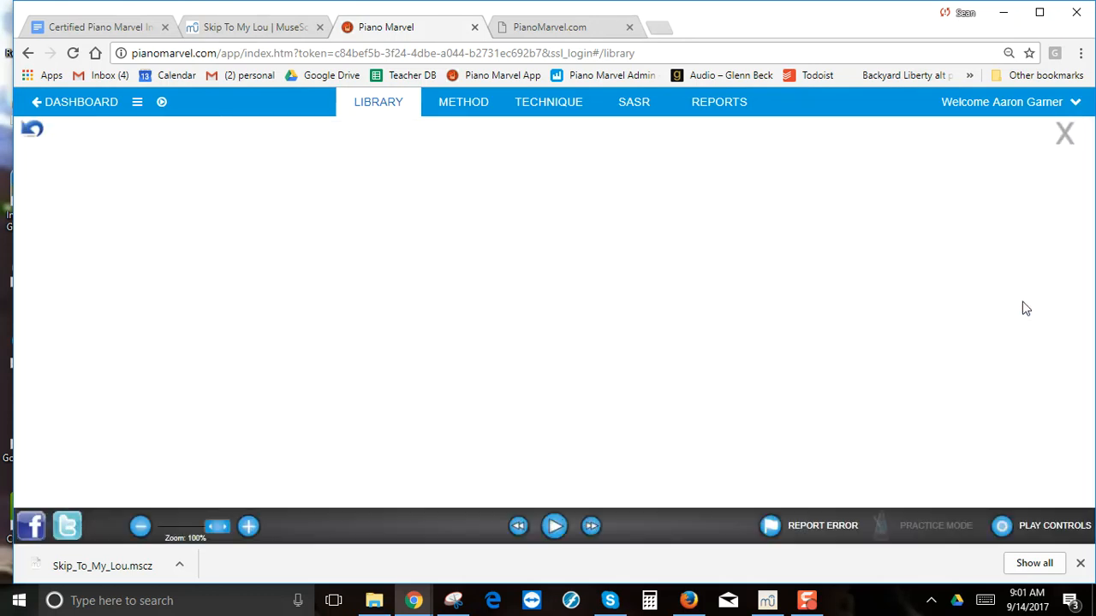
{"action": "scroll", "coordinate": [468, 345], "scroll_direction": "down", "scroll_amount": 2}
{"action": "scroll", "coordinate": [470, 343], "scroll_direction": "down", "scroll_amount": 4}
{"action": "scroll", "coordinate": [531, 325], "scroll_direction": "up", "scroll_amount": 5}
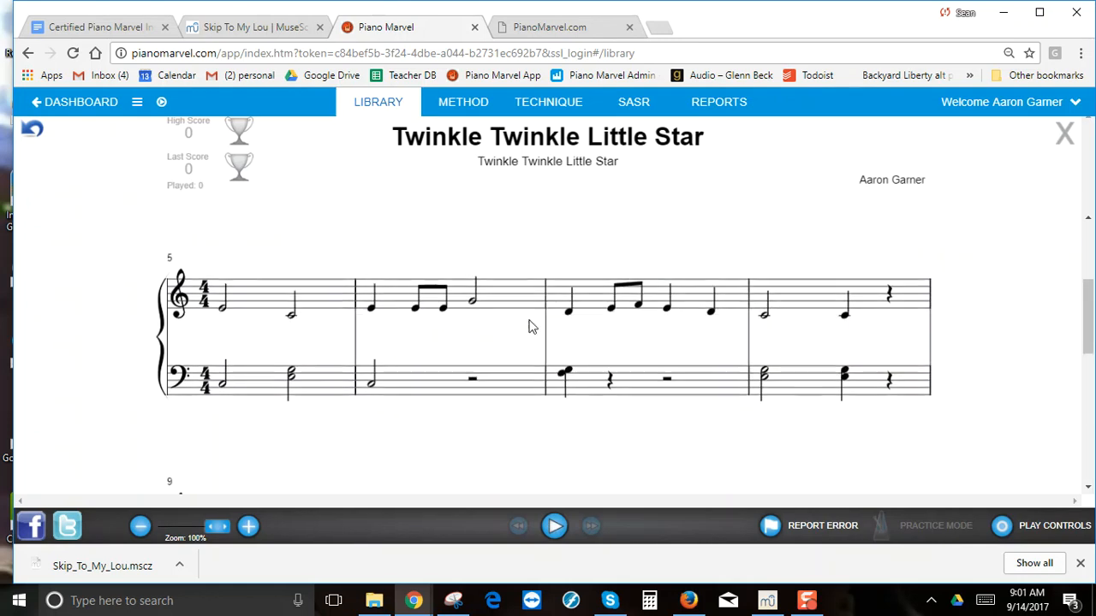
{"action": "left_click", "coordinate": [34, 134]}
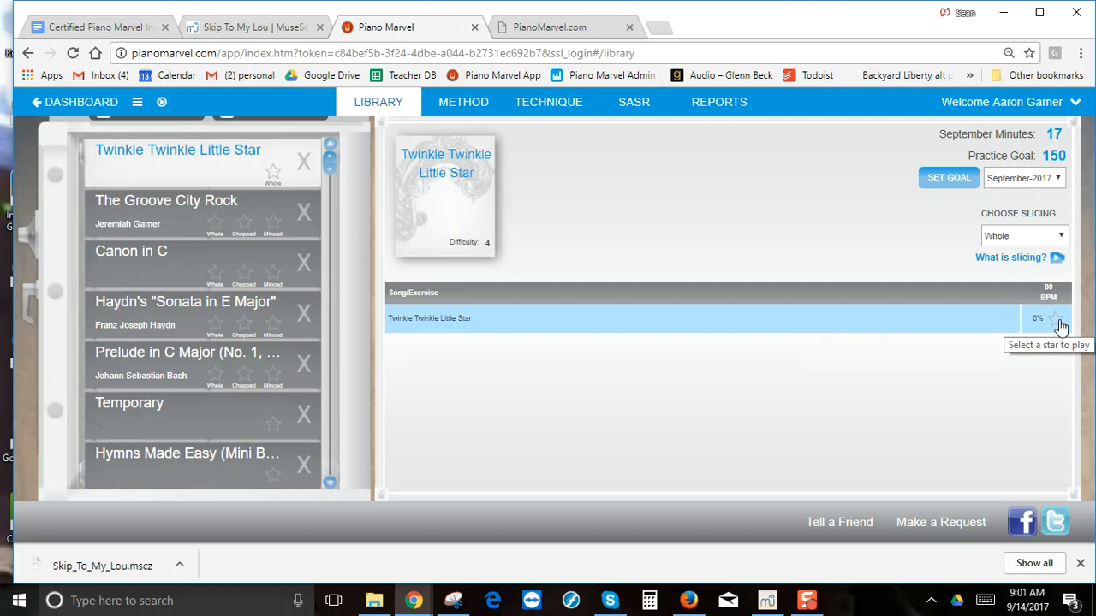
{"action": "left_click", "coordinate": [1060, 238]}
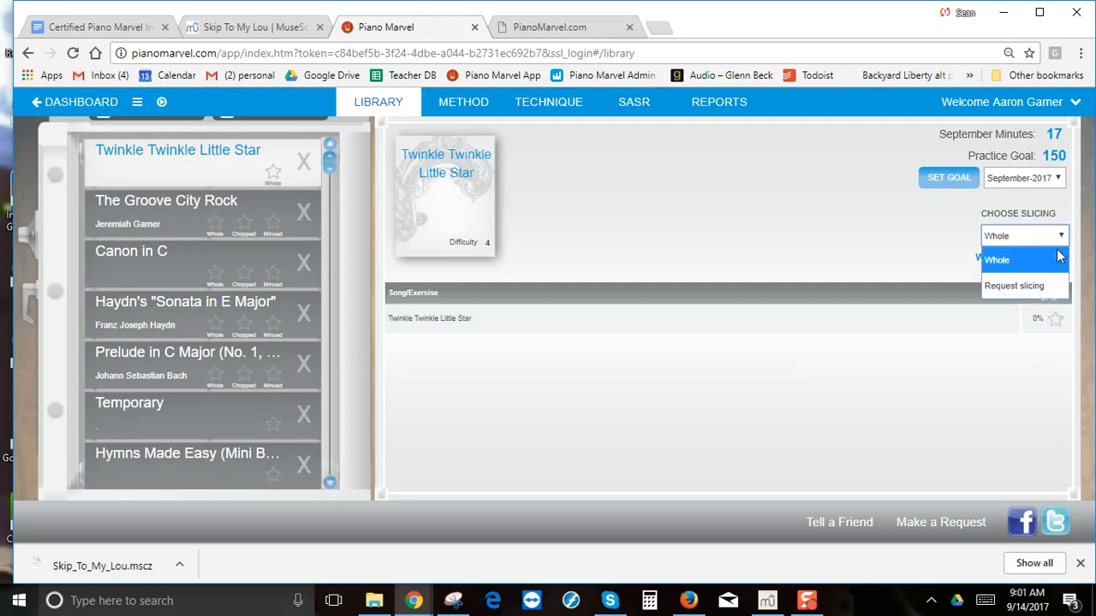
{"action": "left_click", "coordinate": [911, 253]}
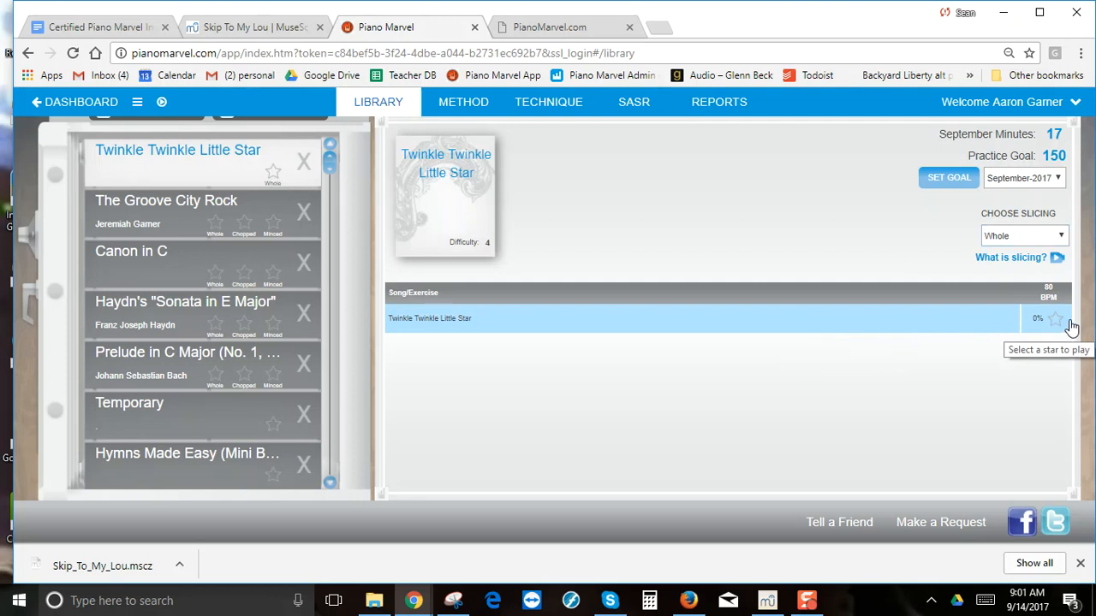
From the uploaded song's edit page, add a Chopped practice exercise titled "1. (m.1-8)" with tempos 60 and 80
{"action": "left_click", "coordinate": [545, 30]}
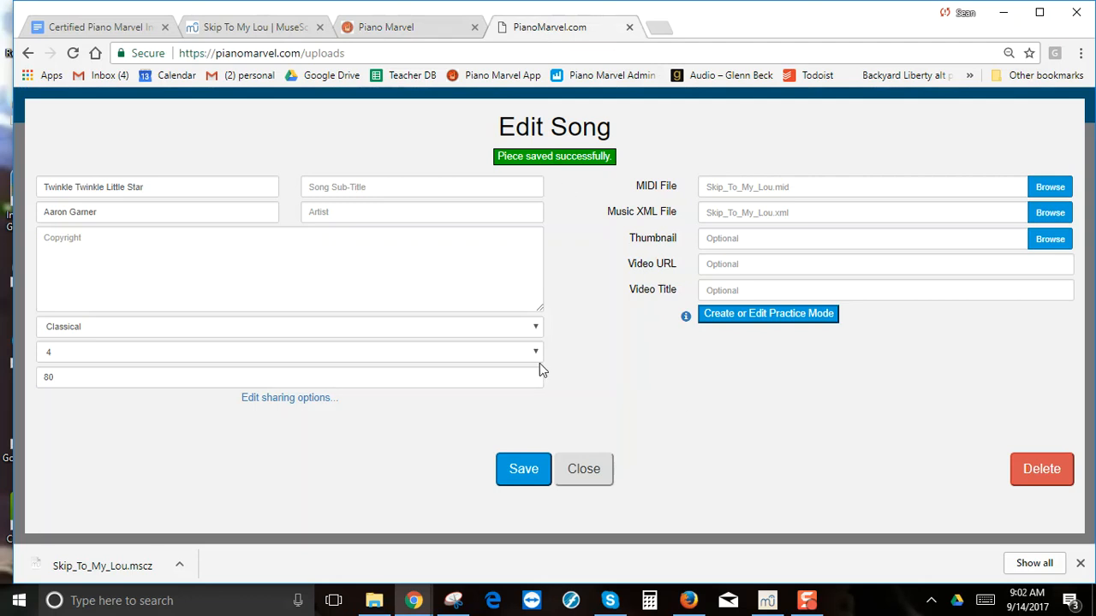
{"action": "left_click", "coordinate": [710, 319]}
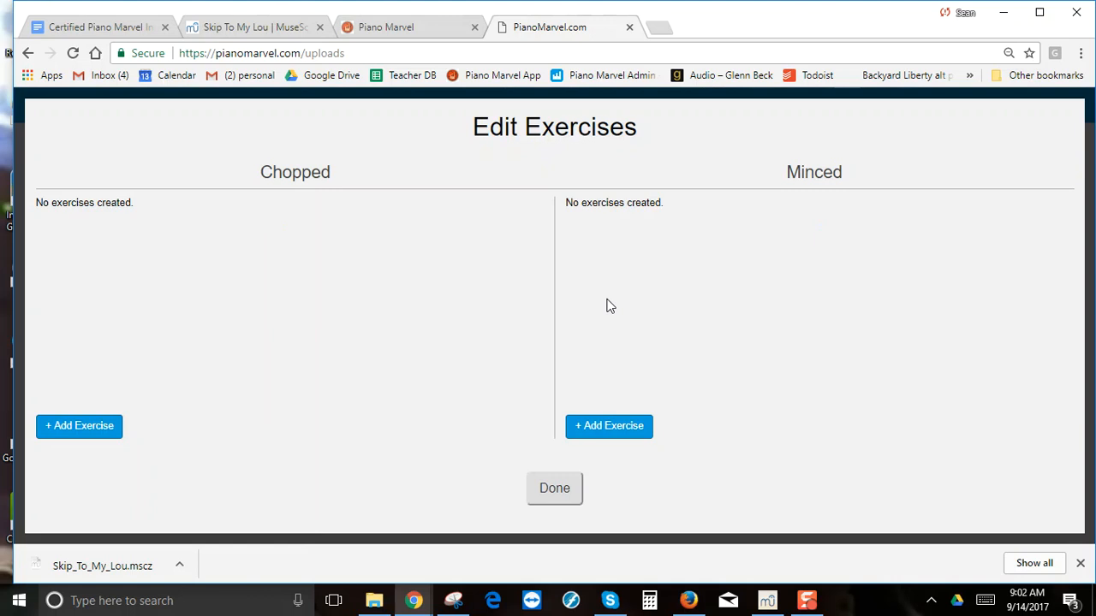
{"action": "left_click", "coordinate": [79, 429]}
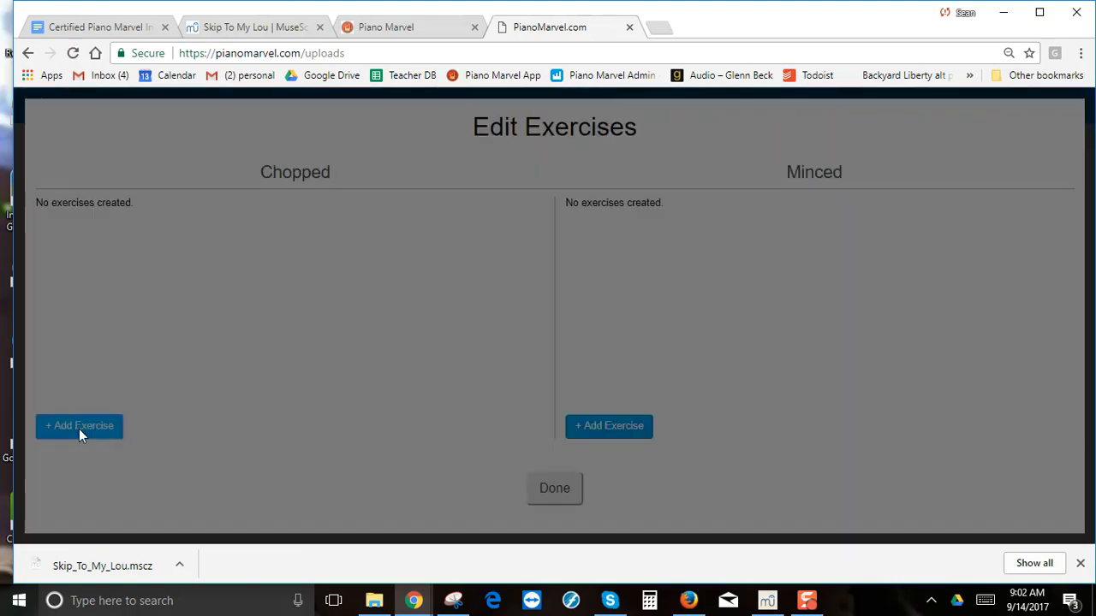
{"action": "left_click", "coordinate": [126, 159]}
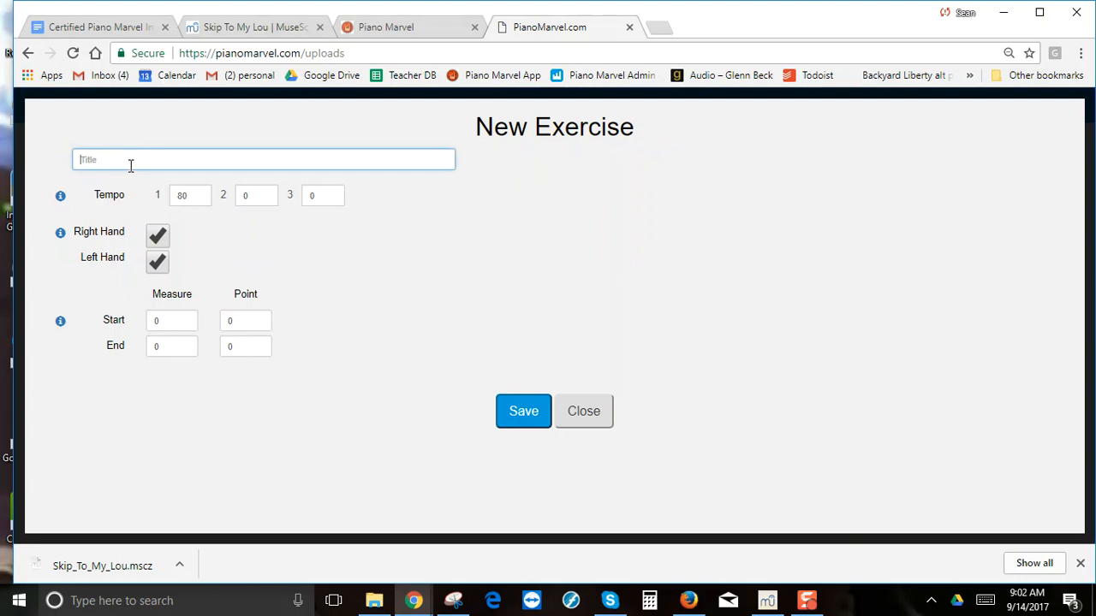
{"action": "type", "text": "1. (m.1-8"}
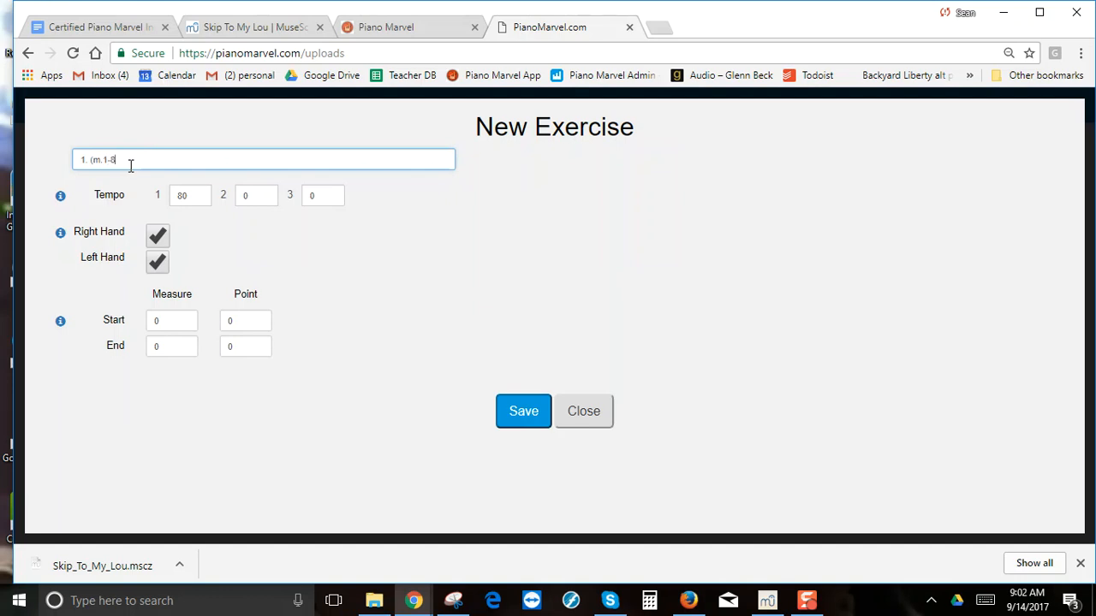
{"action": "left_click", "coordinate": [184, 197]}
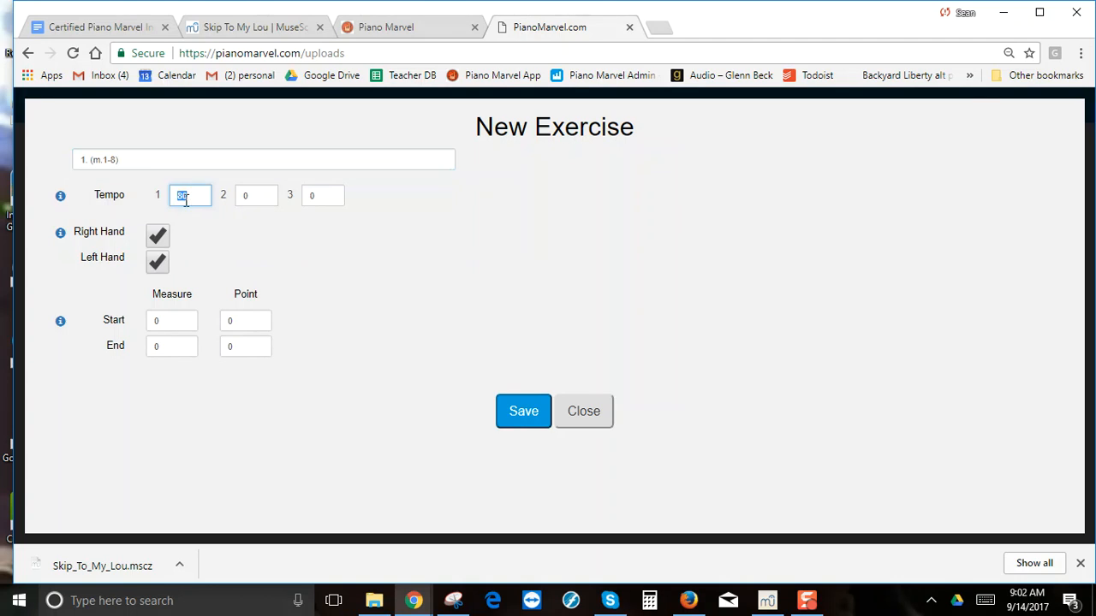
{"action": "left_click", "coordinate": [245, 199]}
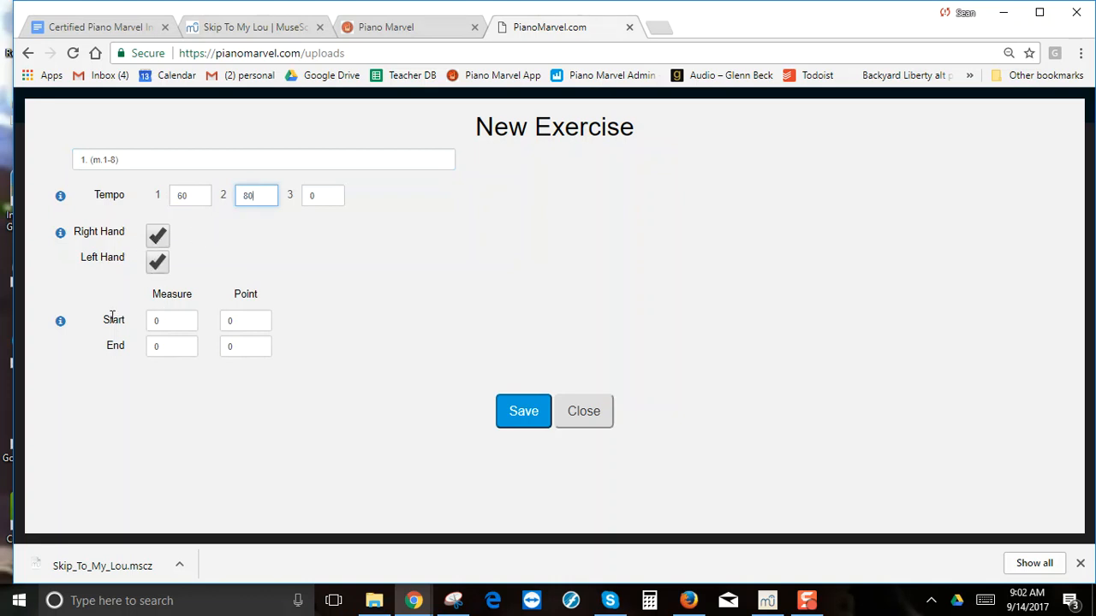
Set the first exercise to start at measure 1, point 1 and end at measure 8
{"action": "left_click", "coordinate": [150, 325]}
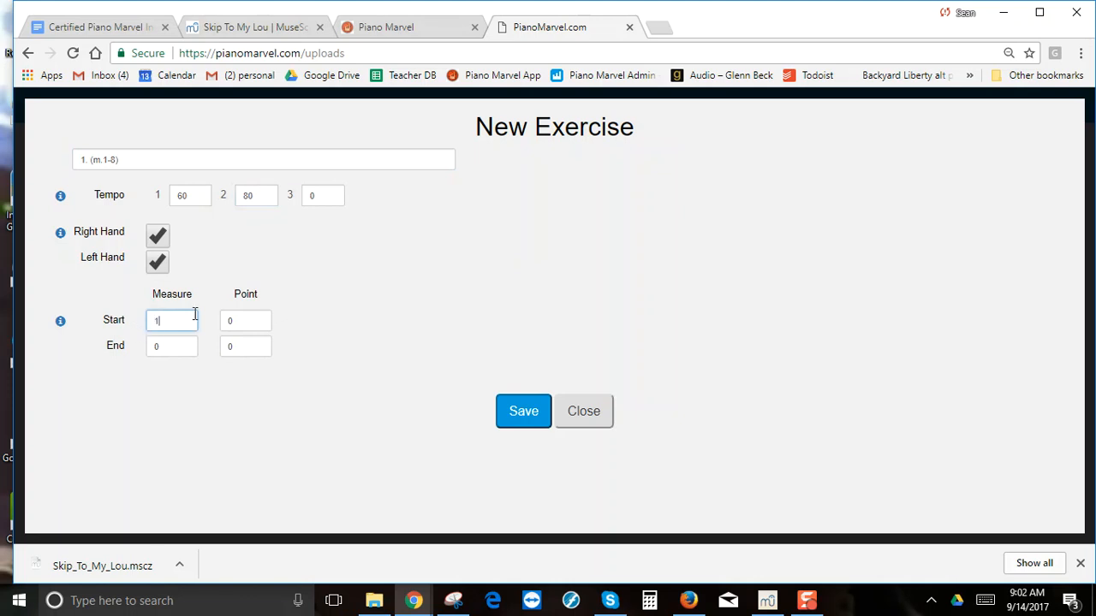
{"action": "left_click", "coordinate": [232, 320]}
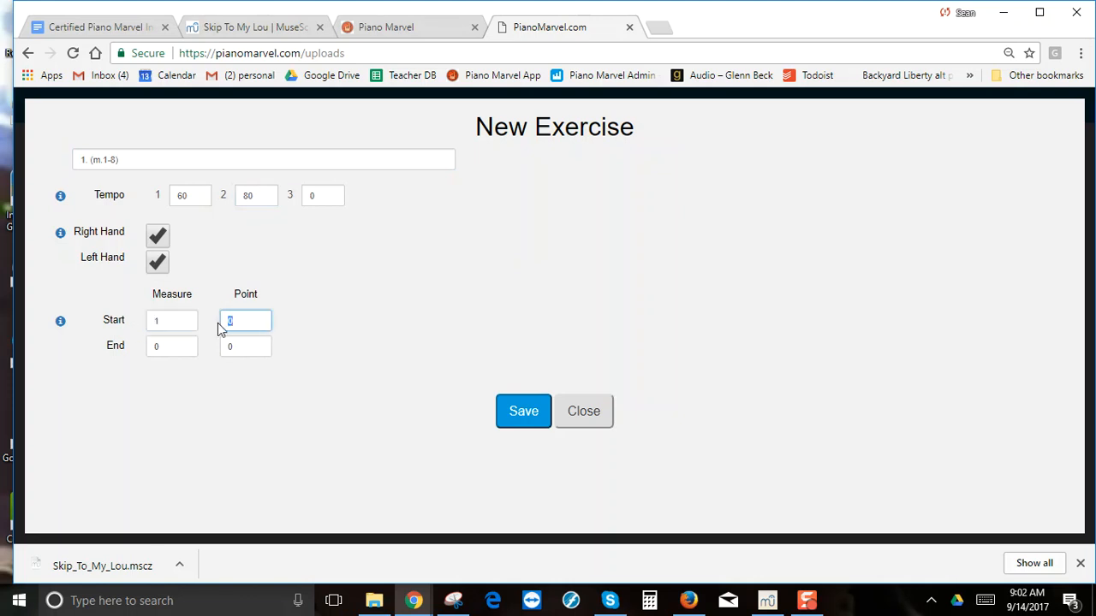
{"action": "type", "text": "1"}
{"action": "left_click", "coordinate": [155, 347]}
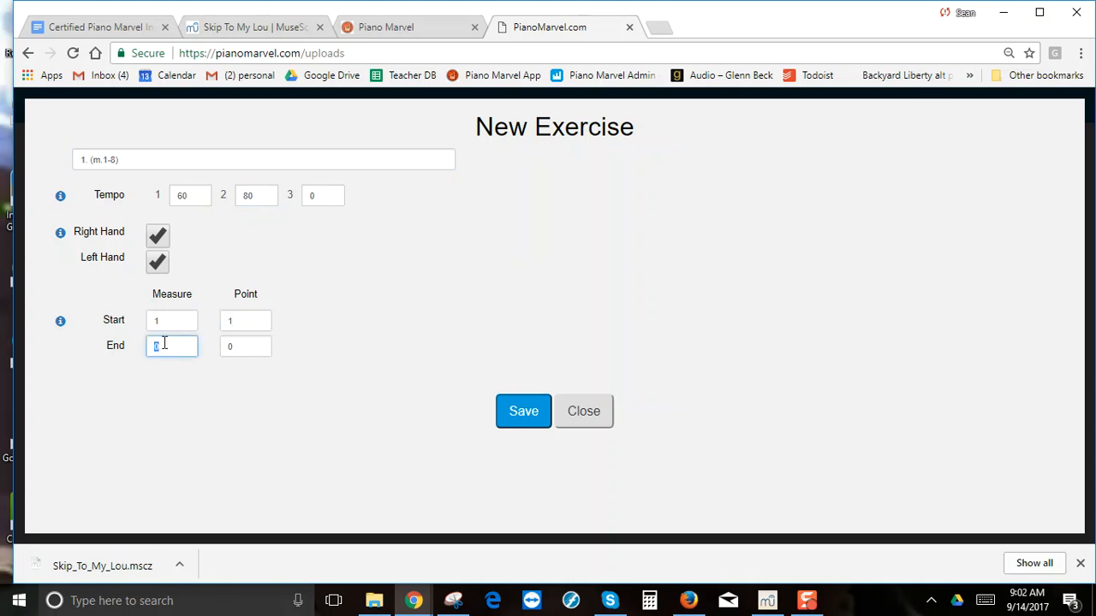
{"action": "left_click", "coordinate": [224, 349]}
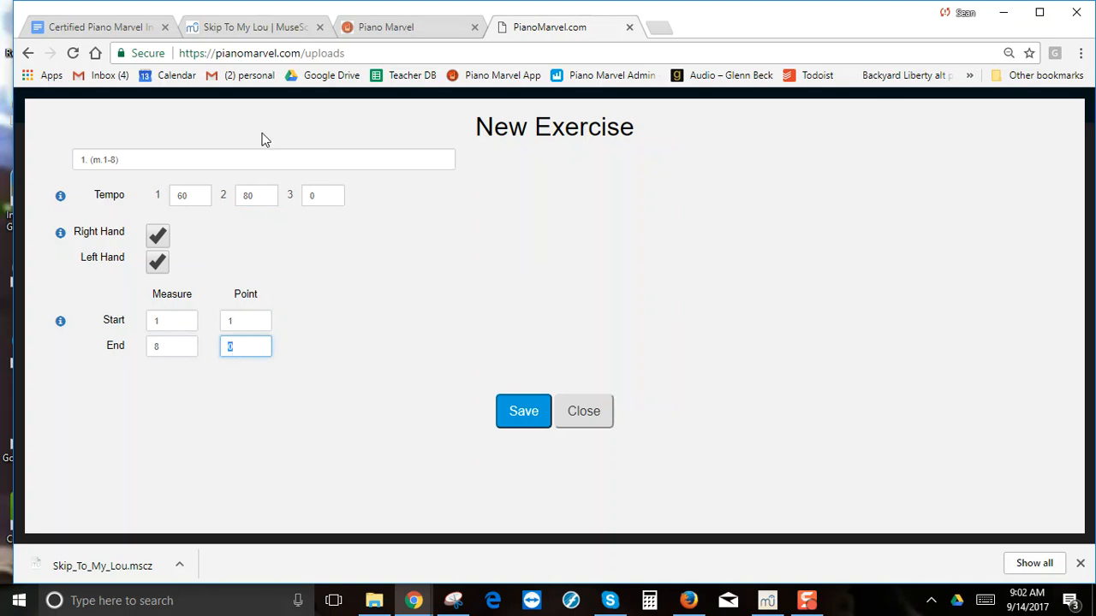
Open the song's score from the Piano Marvel library, select practice measures 1 to 8 and check the end tick in the play controls
{"action": "left_click", "coordinate": [377, 27]}
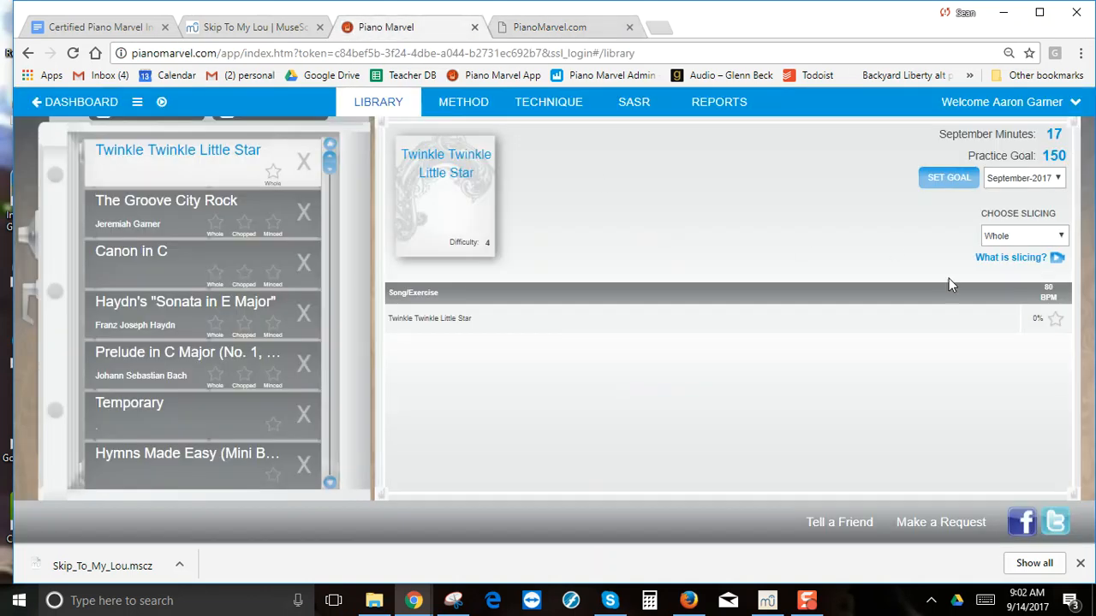
{"action": "left_click", "coordinate": [1039, 320]}
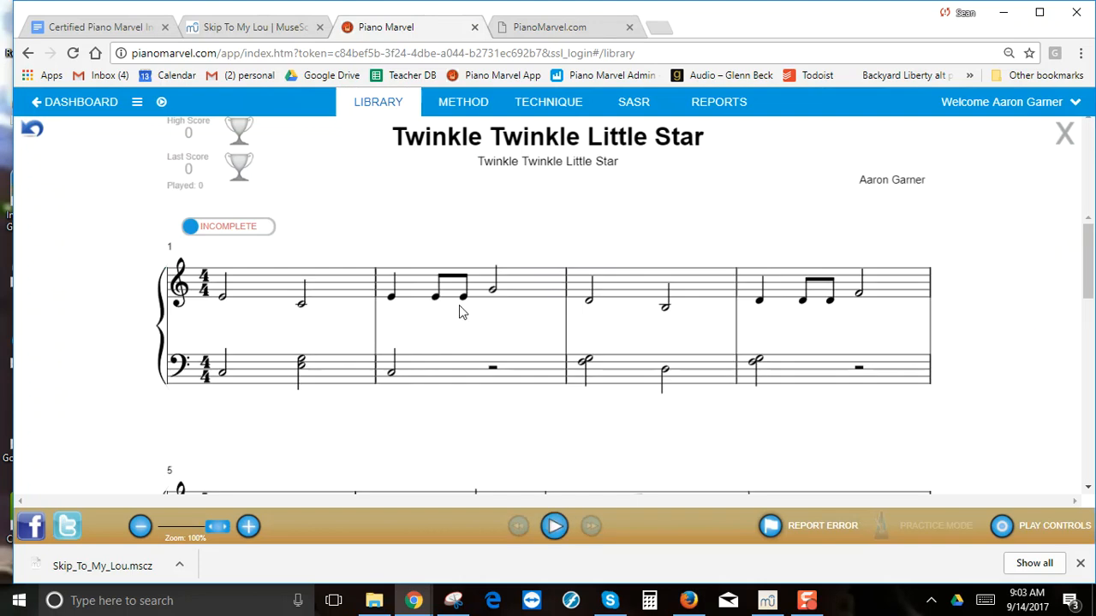
{"action": "key", "text": "ctrl+minus"}
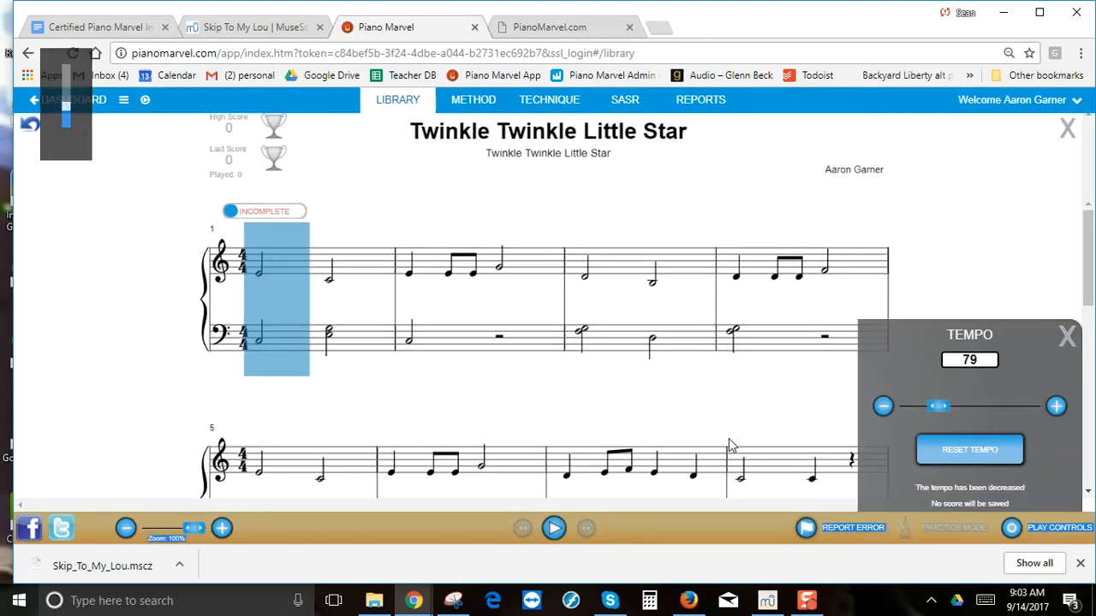
{"action": "left_click_drag", "start_coordinate": [841, 480], "coordinate": [870, 475]}
{"action": "scroll", "coordinate": [876, 354], "scroll_direction": "down", "scroll_amount": 3}
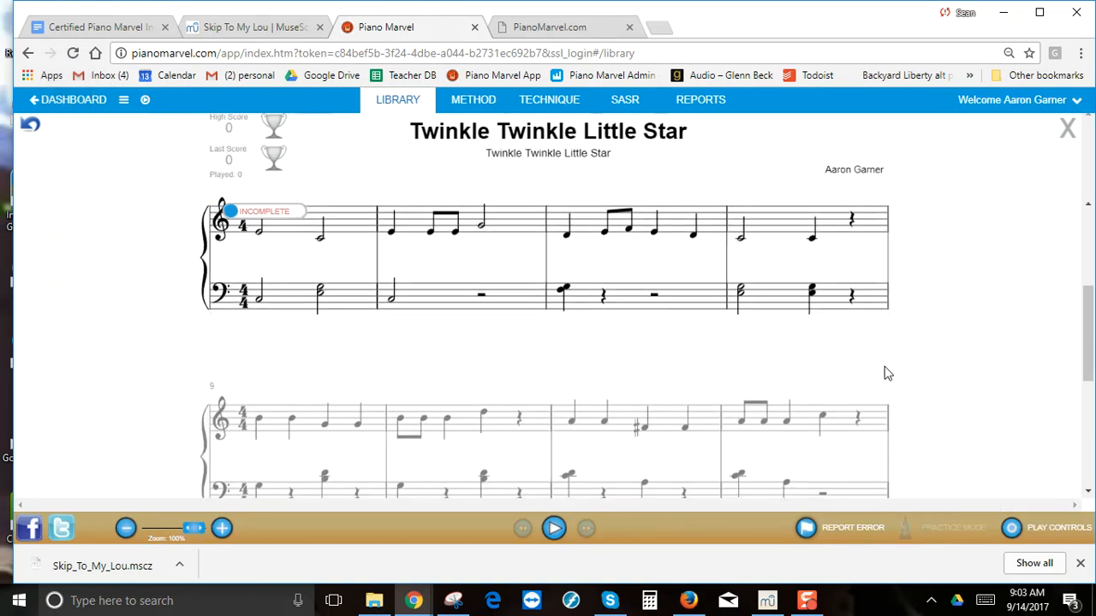
{"action": "left_click", "coordinate": [1011, 527]}
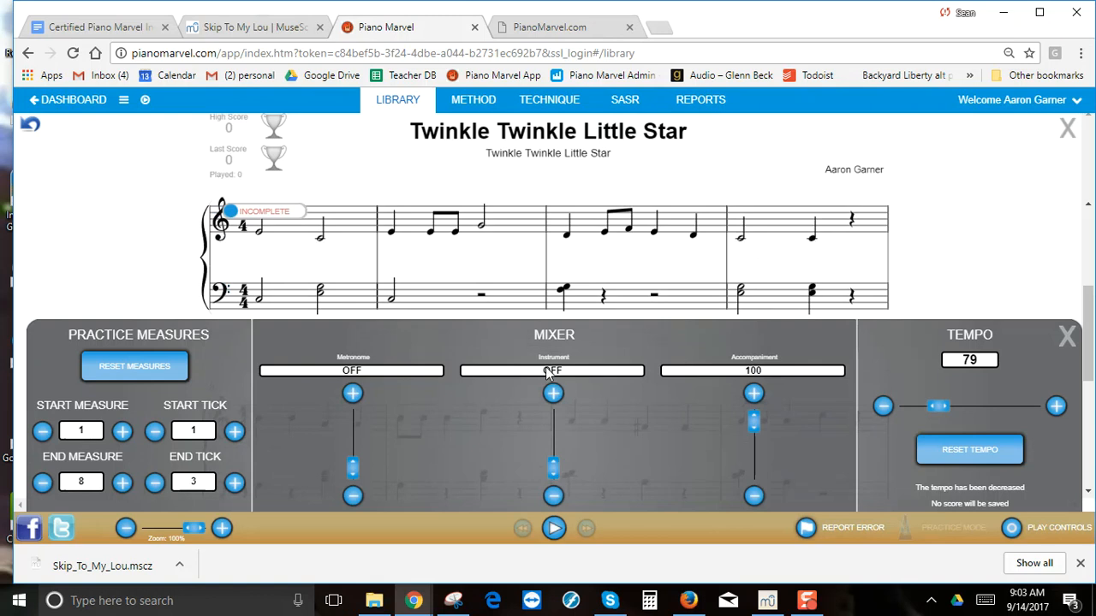
Back in the exercise form, set the end point to 3, save the first exercise and close it
{"action": "left_click", "coordinate": [534, 33]}
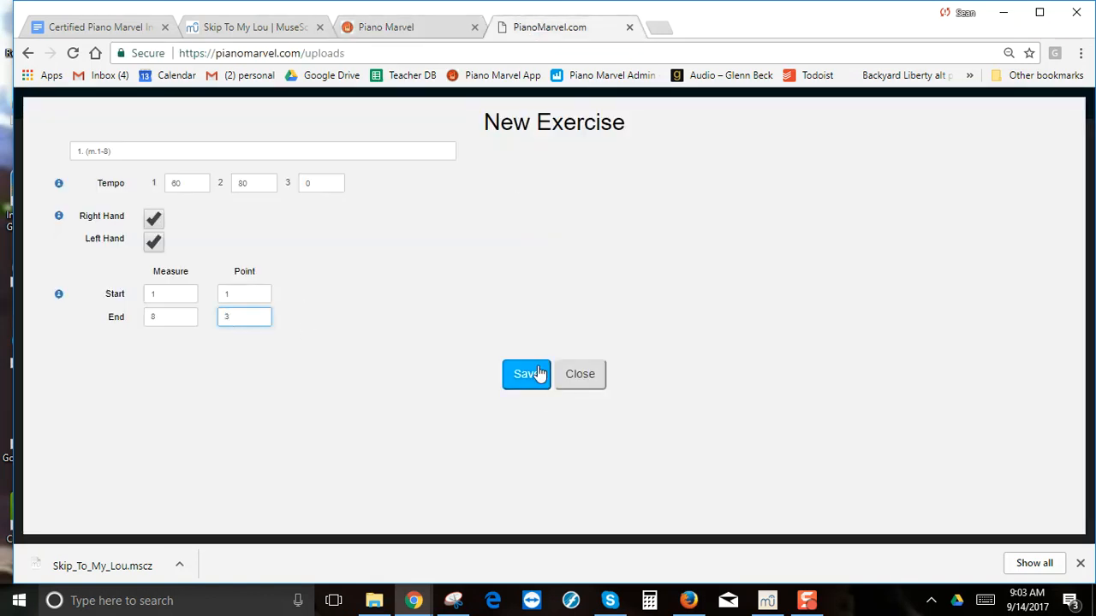
{"action": "left_click", "coordinate": [528, 375]}
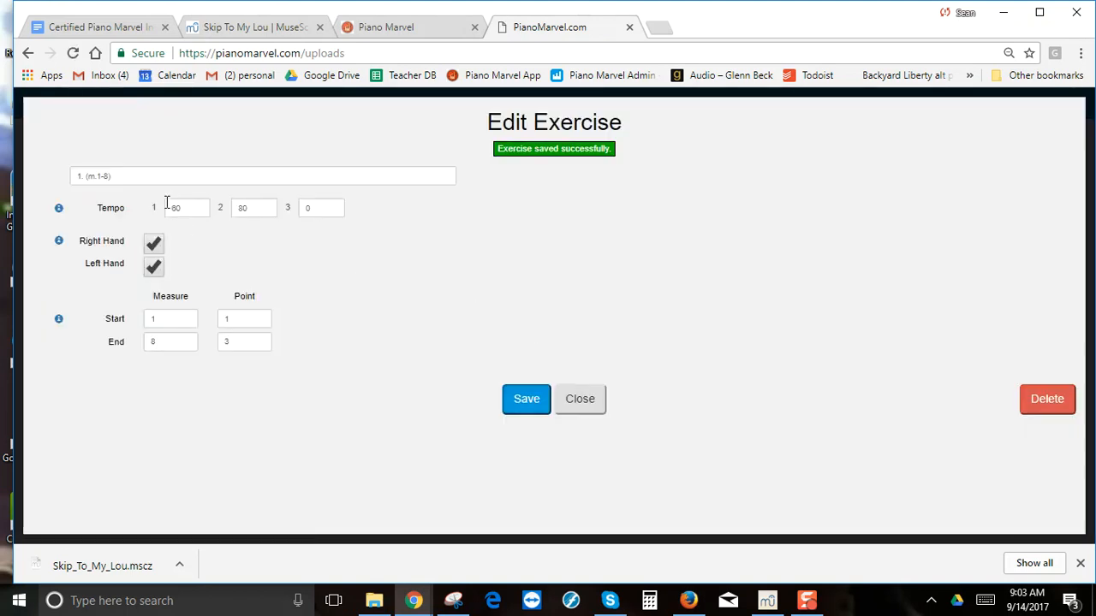
{"action": "left_click", "coordinate": [580, 399]}
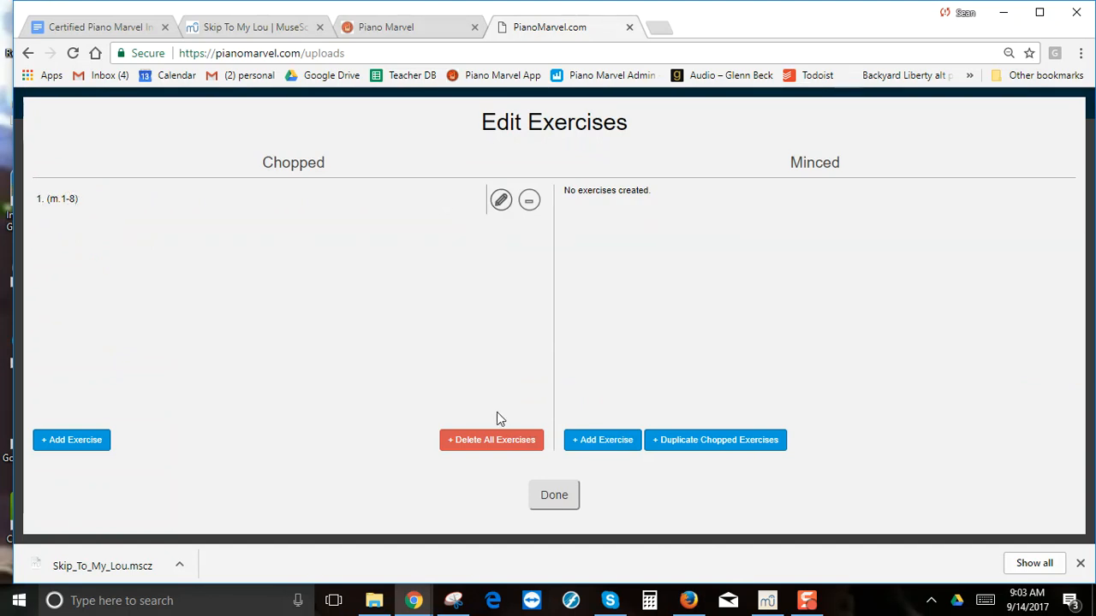
Add a second Chopped exercise titled "2. (m.9-13)", keeping tempos 60 and 80
{"action": "left_click", "coordinate": [92, 440]}
{"action": "left_click", "coordinate": [114, 152]}
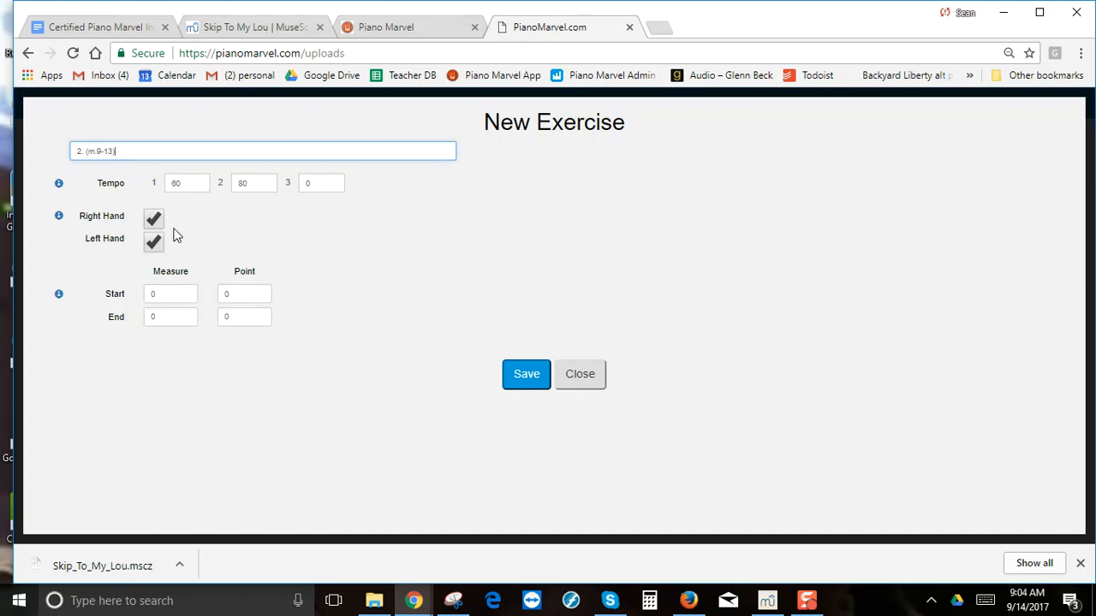
{"action": "double_click", "coordinate": [173, 186]}
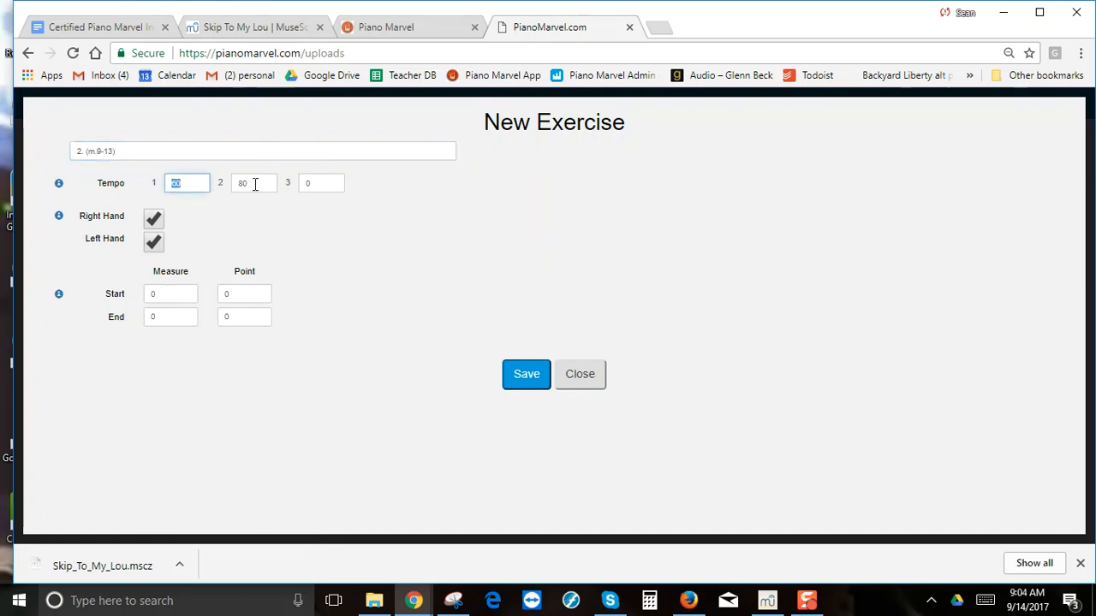
Set the second exercise to start at measure 9, point 1 and end at measure 16
{"action": "double_click", "coordinate": [148, 295]}
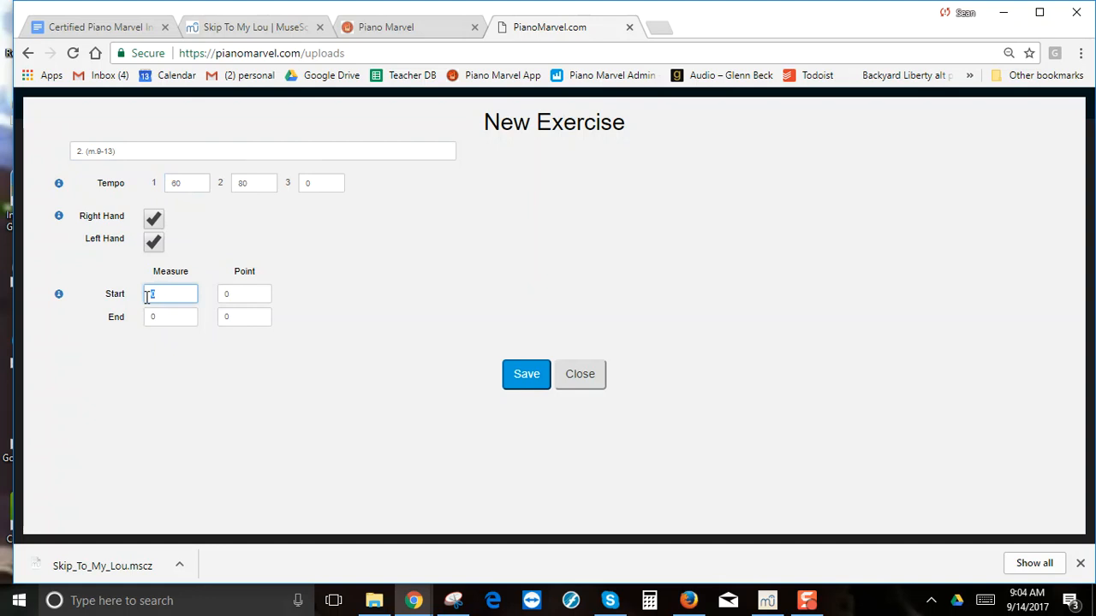
{"action": "type", "text": "9"}
{"action": "double_click", "coordinate": [224, 298]}
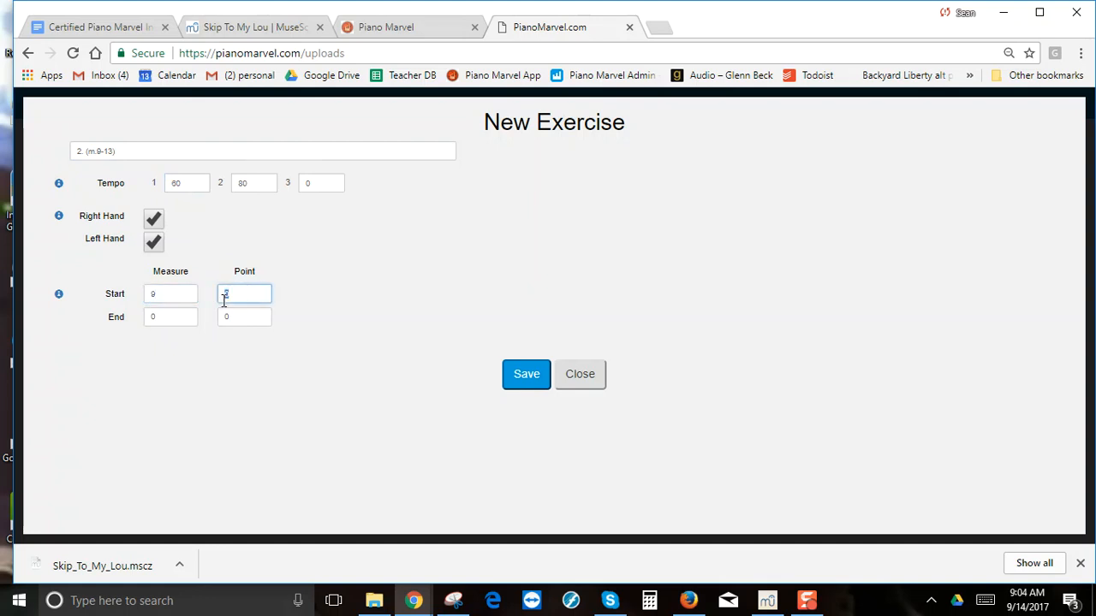
{"action": "type", "text": "1"}
{"action": "double_click", "coordinate": [151, 318]}
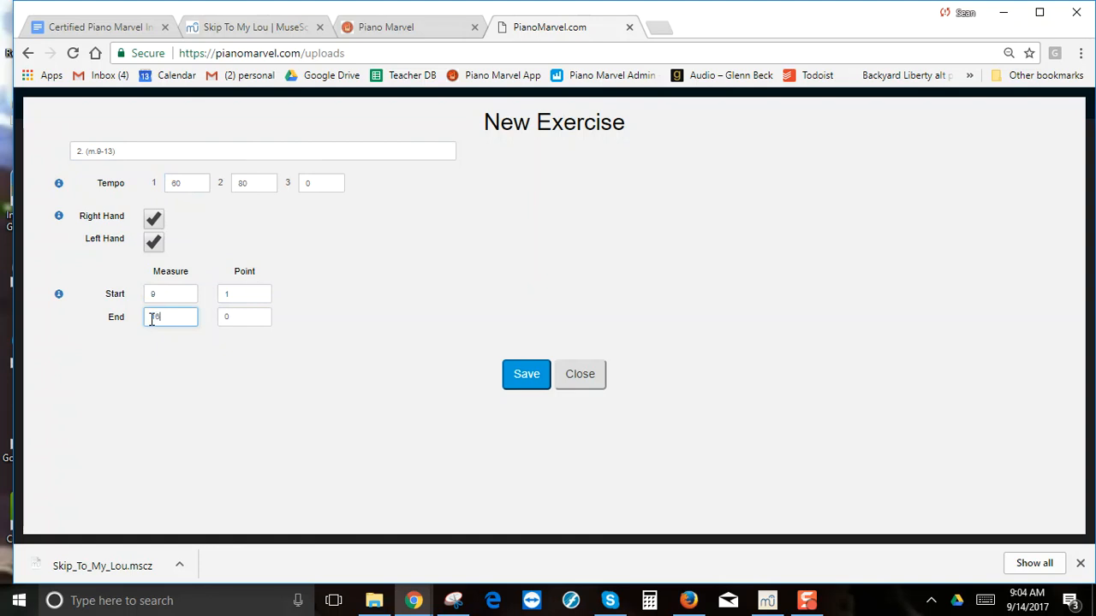
{"action": "double_click", "coordinate": [227, 316]}
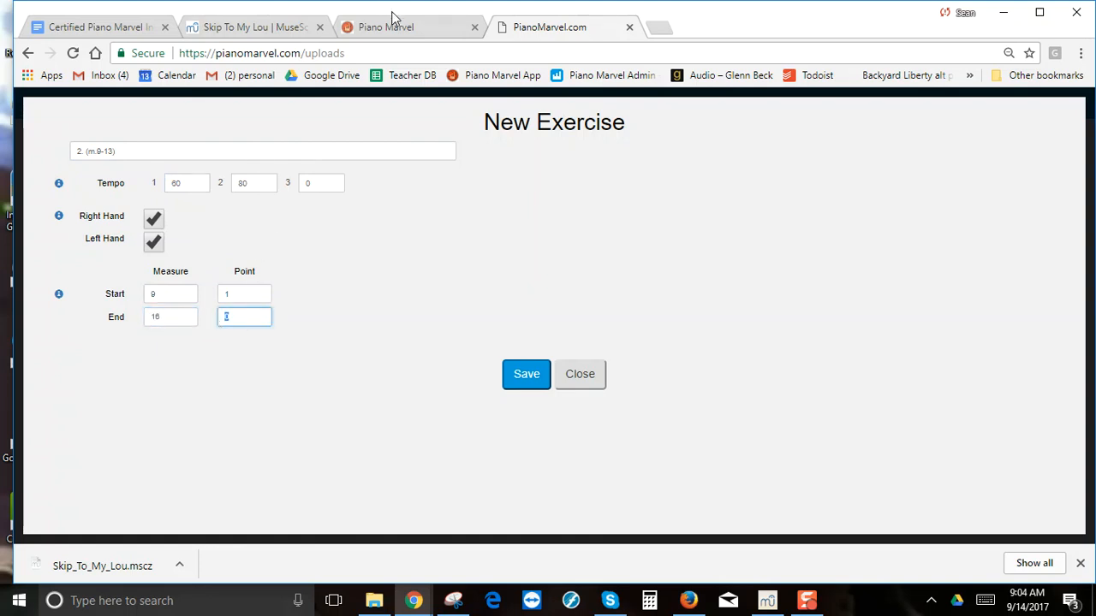
Check the final measures in the Piano Marvel score, set the second exercise's end point to 3 and save it
{"action": "left_click", "coordinate": [390, 24]}
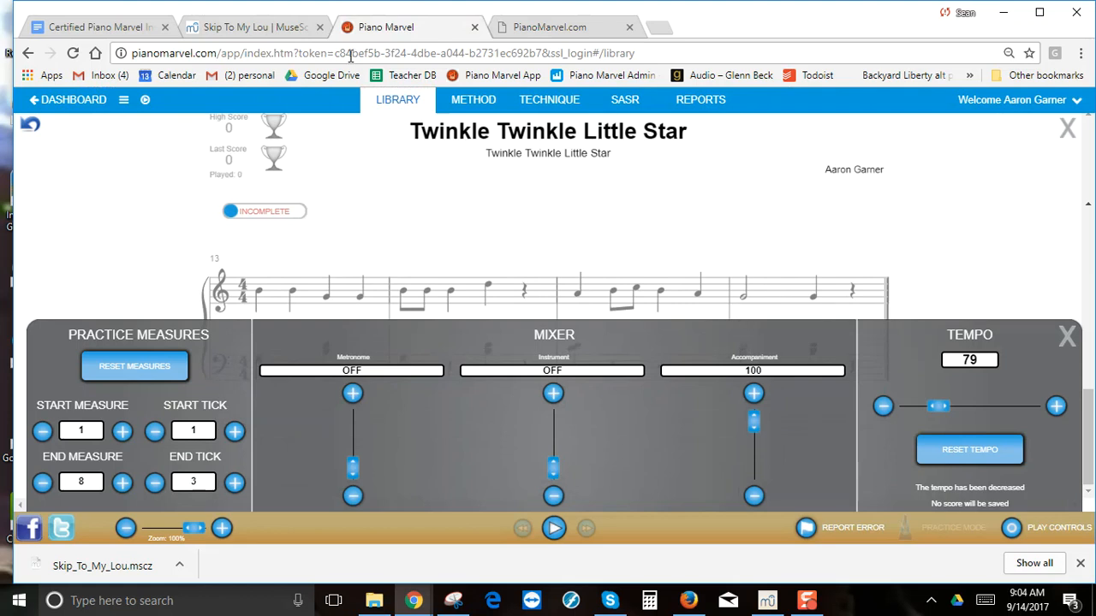
{"action": "left_click", "coordinate": [210, 32]}
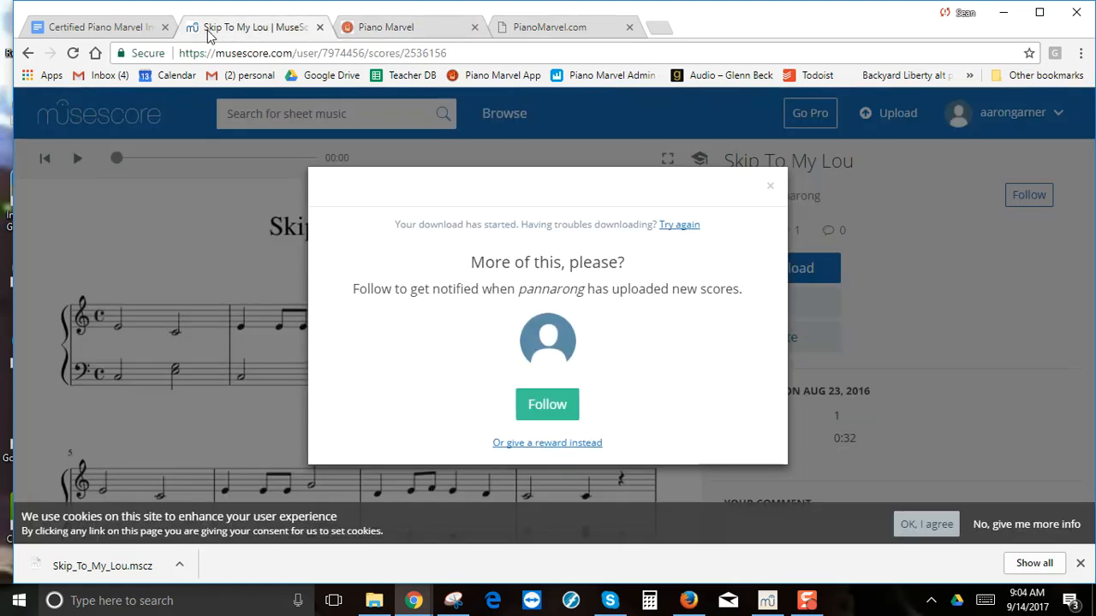
{"action": "left_click", "coordinate": [553, 29]}
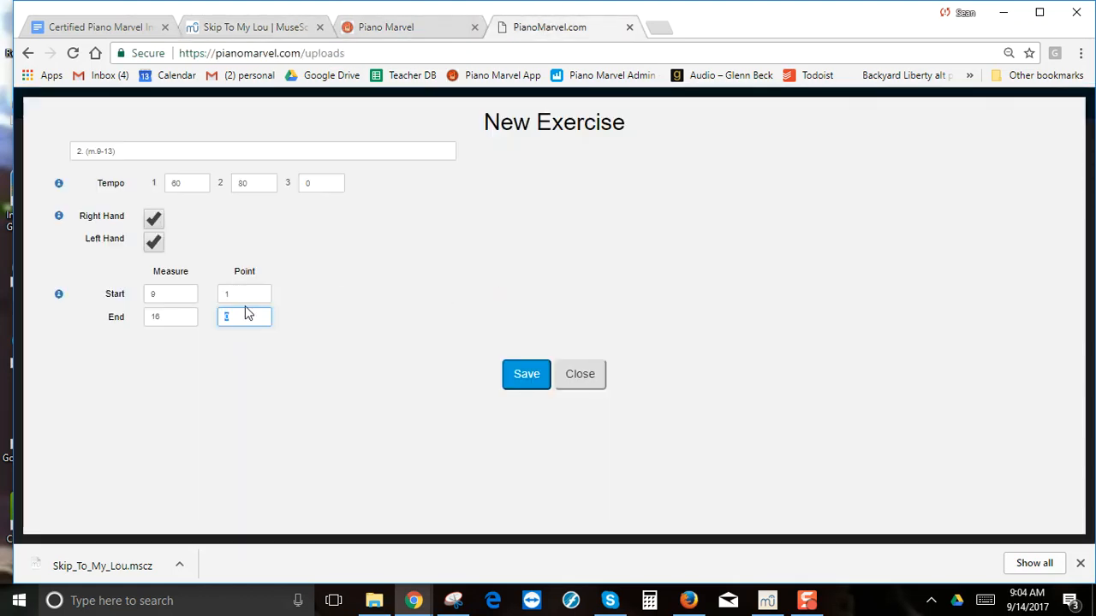
{"action": "left_click", "coordinate": [518, 381]}
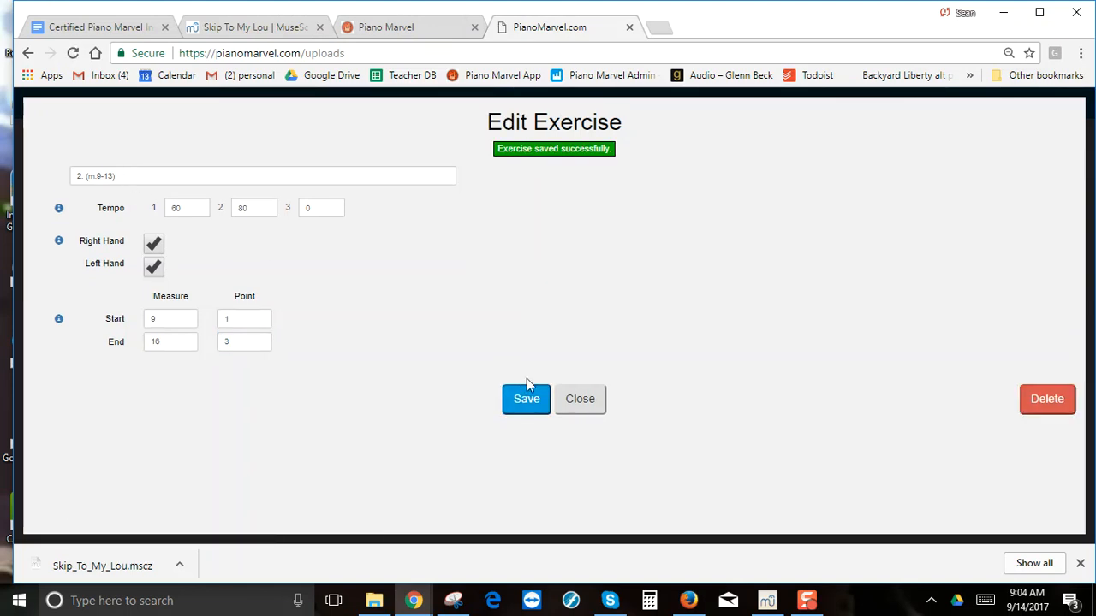
Close the second exercise, then add and save a third Chopped exercise titled "3. (m.1-16)"
{"action": "left_click", "coordinate": [580, 404]}
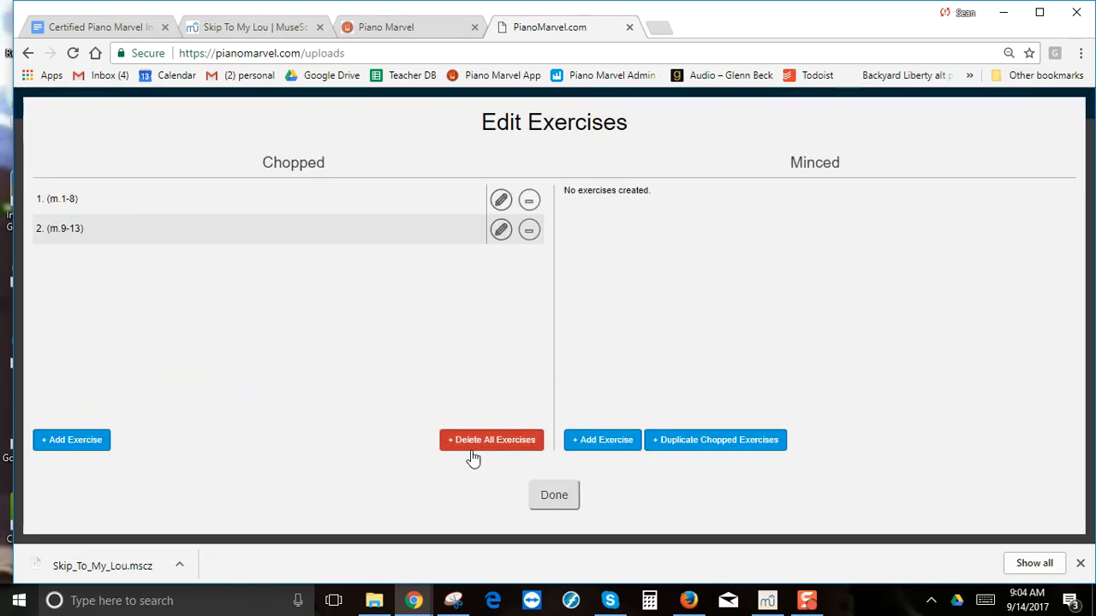
{"action": "left_click", "coordinate": [89, 439]}
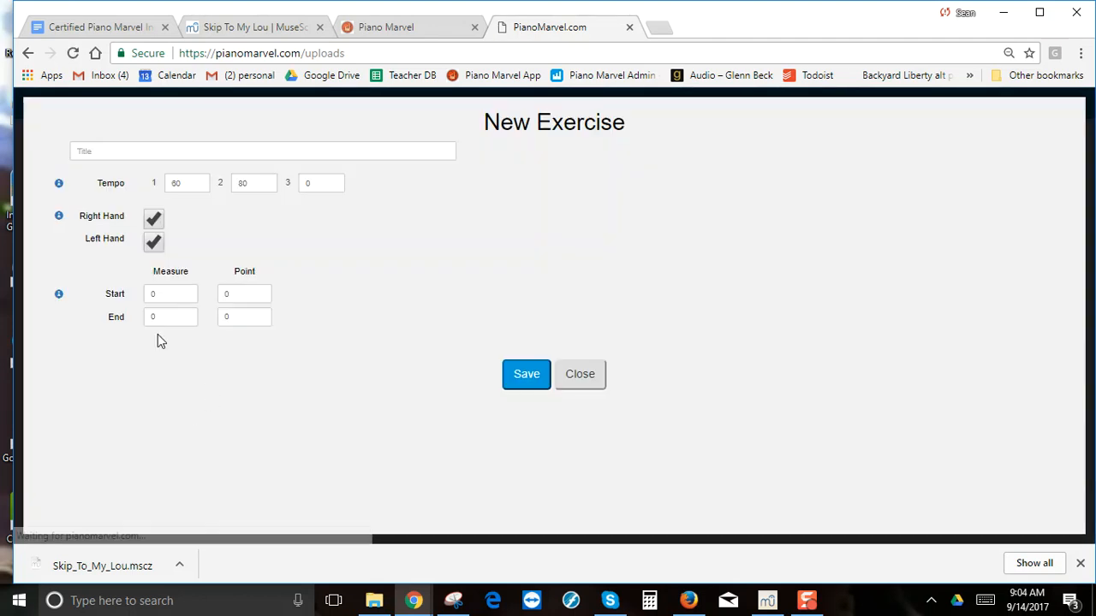
{"action": "left_click", "coordinate": [126, 153]}
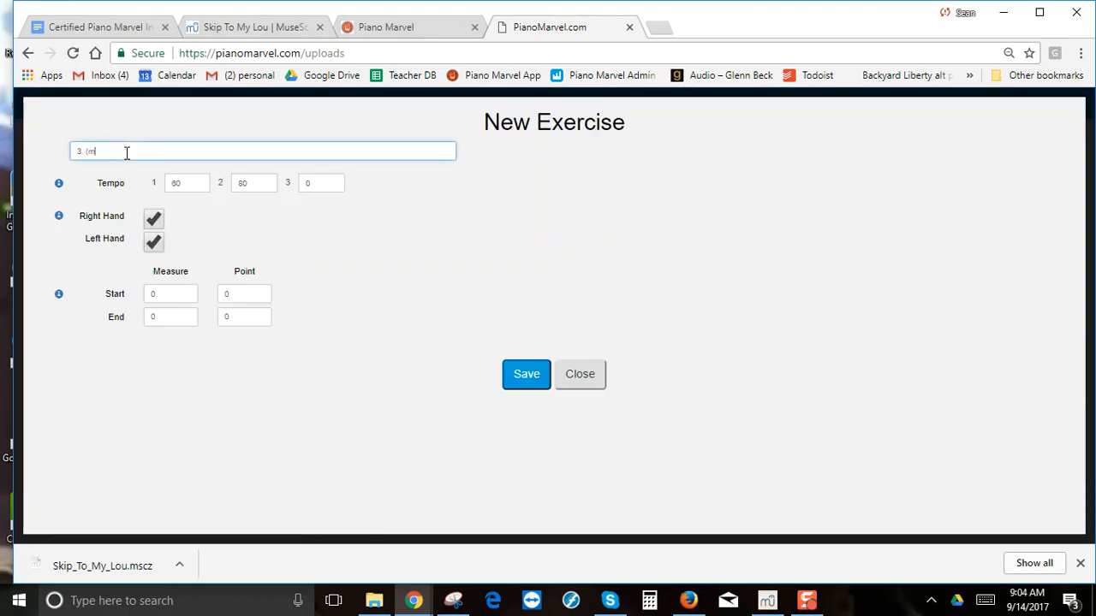
{"action": "type", "text": "3. (m.1-16"}
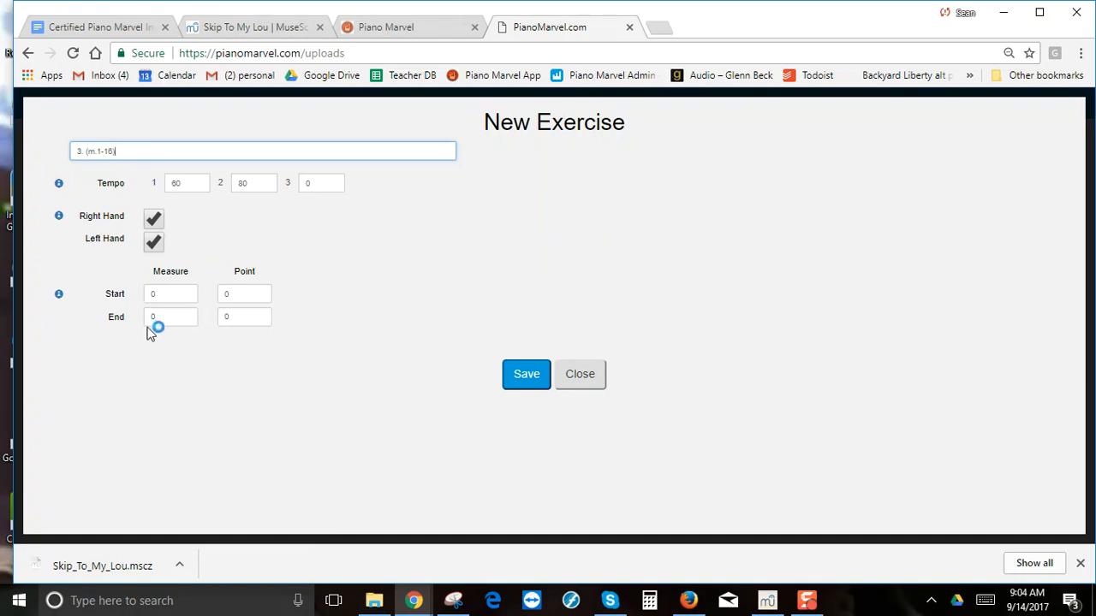
{"action": "left_click", "coordinate": [529, 380]}
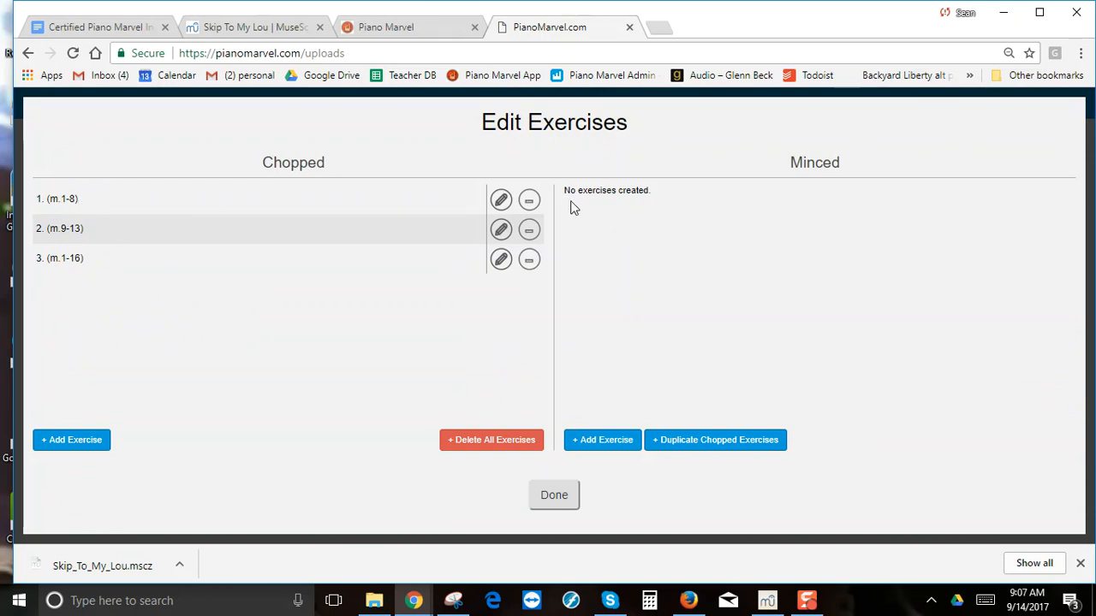
Duplicate the Chopped exercises into Minced and delete the copies "2. (m.9-13)" and "3. (m.1-16)" there
{"action": "left_click", "coordinate": [644, 451]}
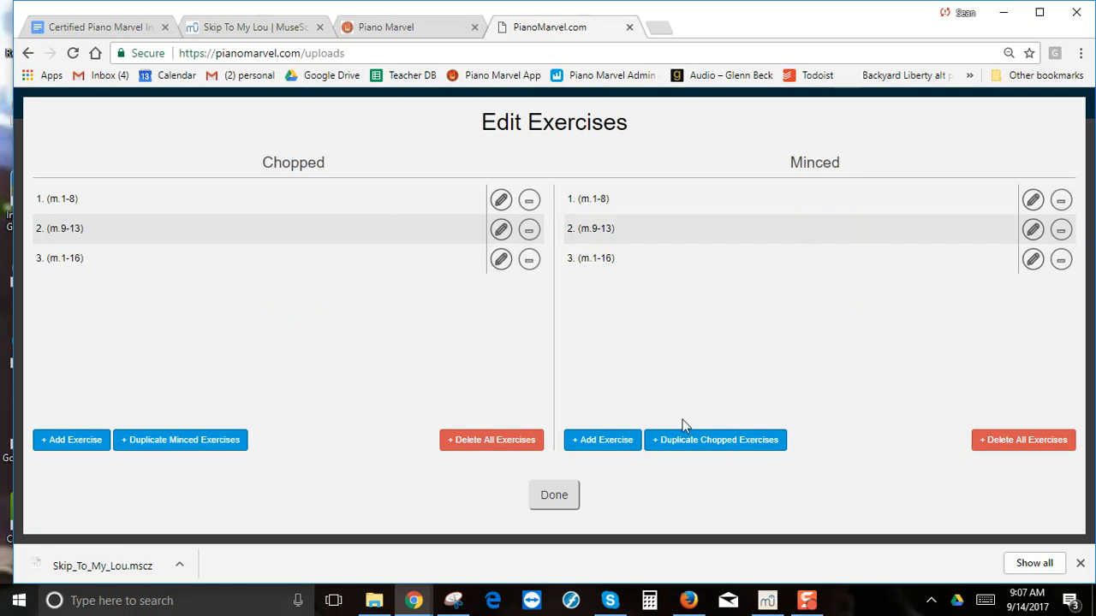
{"action": "left_click", "coordinate": [1062, 235]}
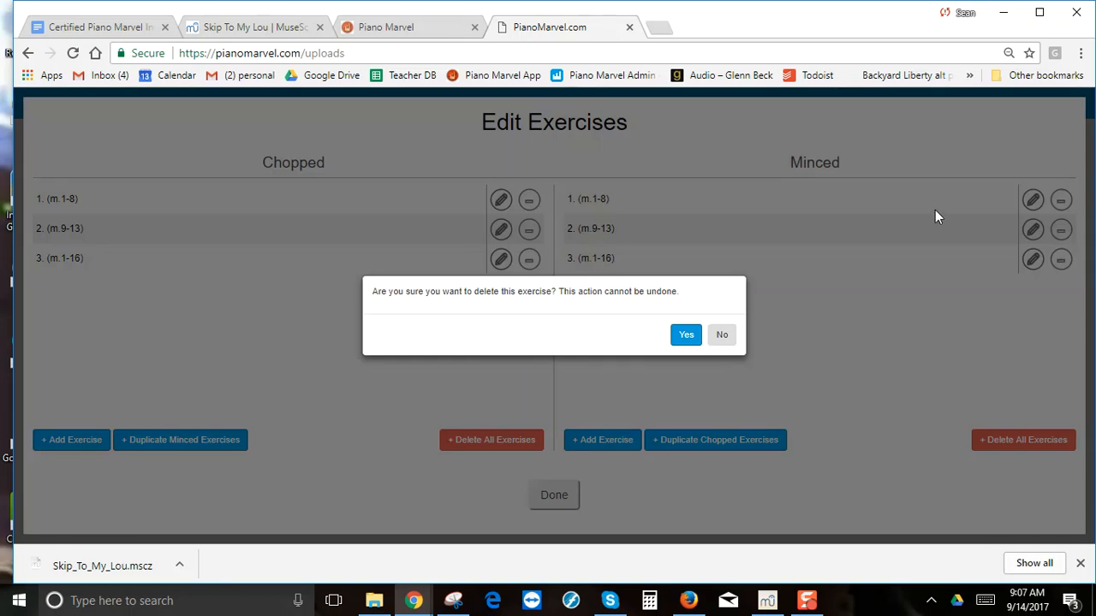
{"action": "left_click", "coordinate": [687, 336]}
{"action": "left_click", "coordinate": [1061, 230]}
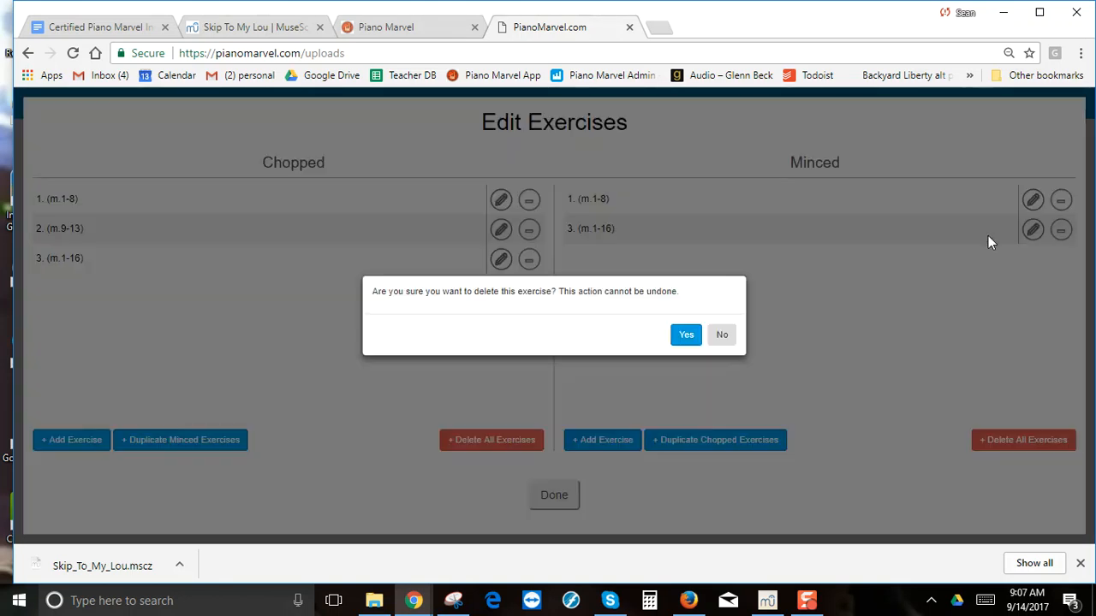
{"action": "left_click", "coordinate": [687, 335]}
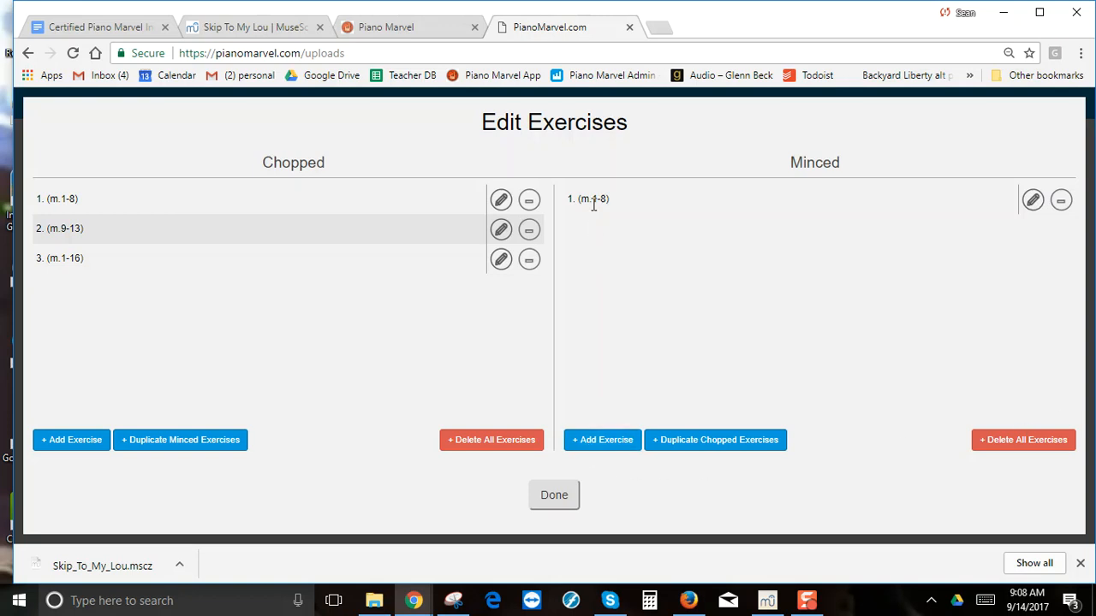
Add a new Minced exercise, reusing the title "1. (m.1-8)" copied from the existing Minced entry
{"action": "left_click_drag", "start_coordinate": [611, 199], "coordinate": [570, 199]}
{"action": "key", "text": "ctrl+c"}
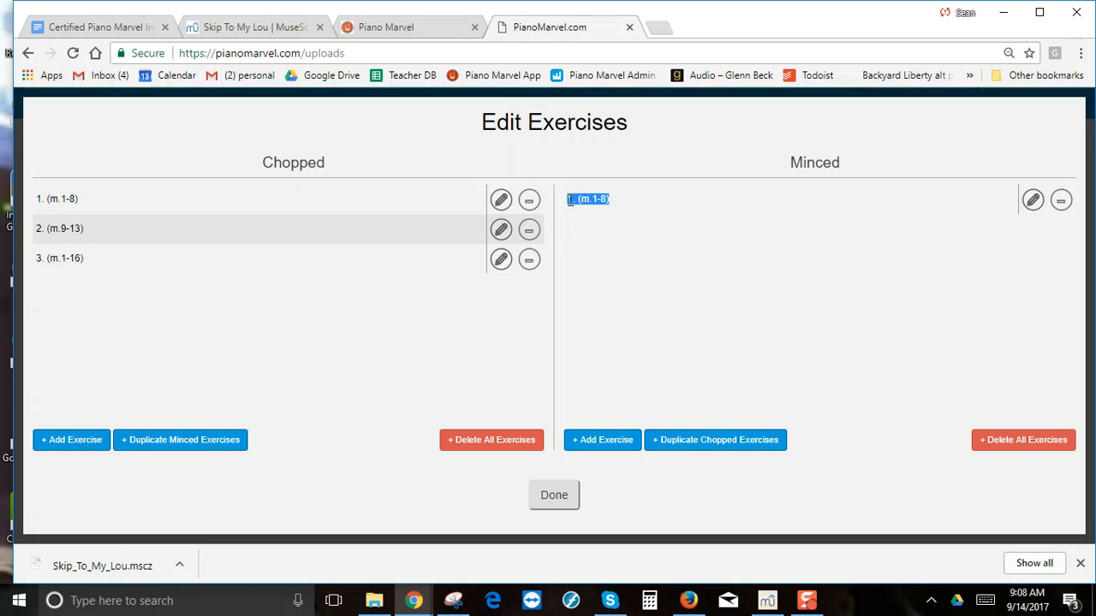
{"action": "left_click", "coordinate": [609, 442]}
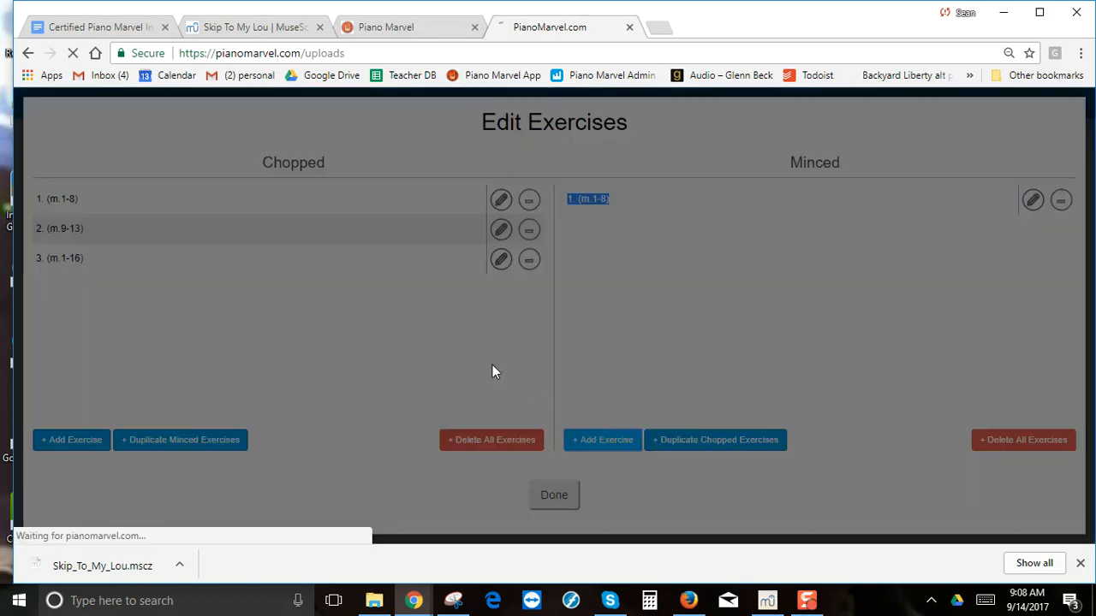
{"action": "left_click", "coordinate": [137, 154]}
{"action": "key", "text": "ctrl+v"}
Set the new Minced exercise to start at measure 1, point 1 and end at measure 8, point 3
{"action": "left_click", "coordinate": [154, 294]}
{"action": "type", "text": "1"}
{"action": "left_click", "coordinate": [225, 294]}
{"action": "type", "text": "1"}
{"action": "left_click", "coordinate": [154, 318]}
{"action": "left_click_drag", "start_coordinate": [153, 318], "coordinate": [143, 322]}
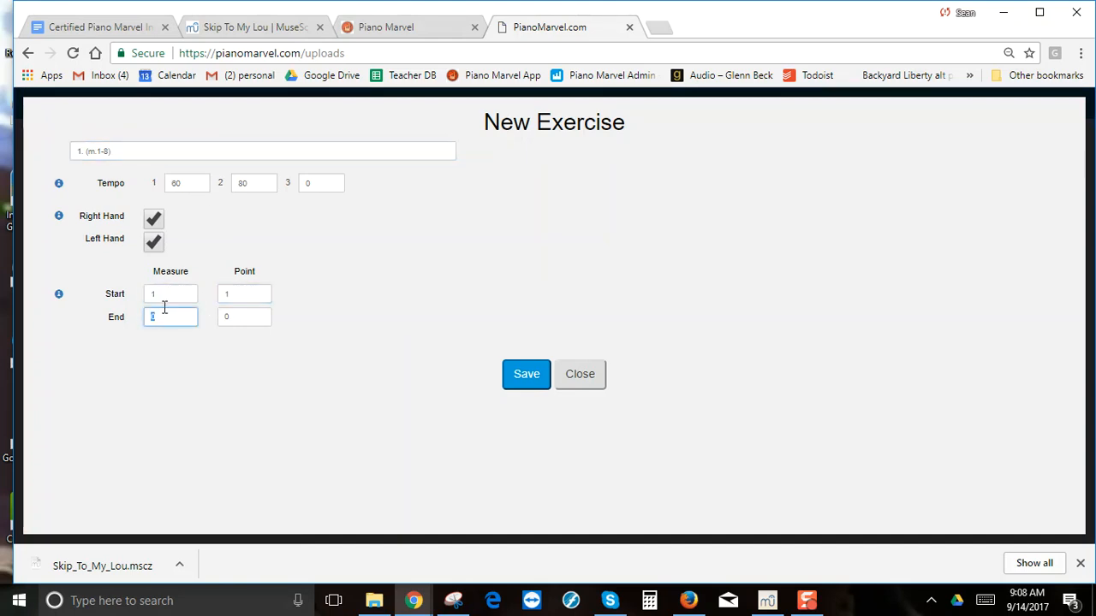
{"action": "left_click_drag", "start_coordinate": [230, 318], "coordinate": [224, 318]}
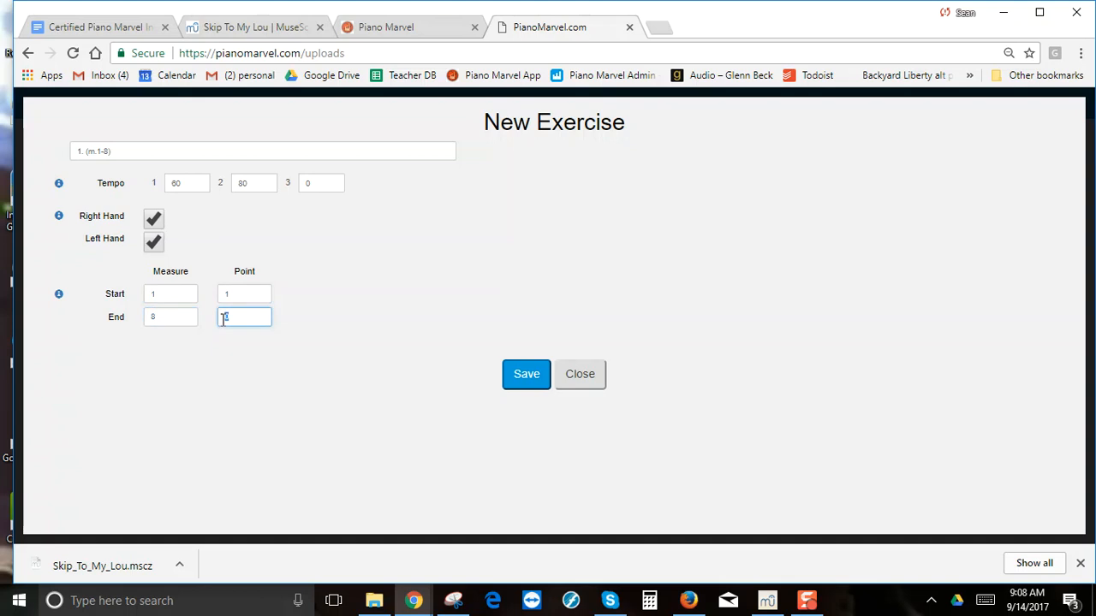
Extend the title to "1. (m.1-8) LH", disable the right hand, save the exercise and close it
{"action": "left_click", "coordinate": [156, 153]}
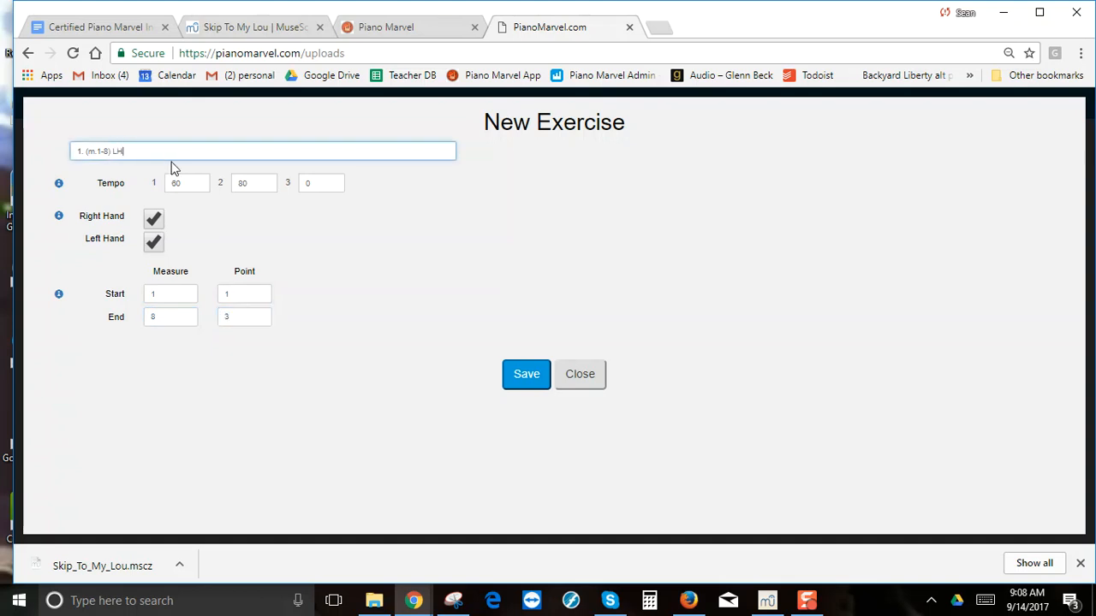
{"action": "left_click", "coordinate": [154, 220]}
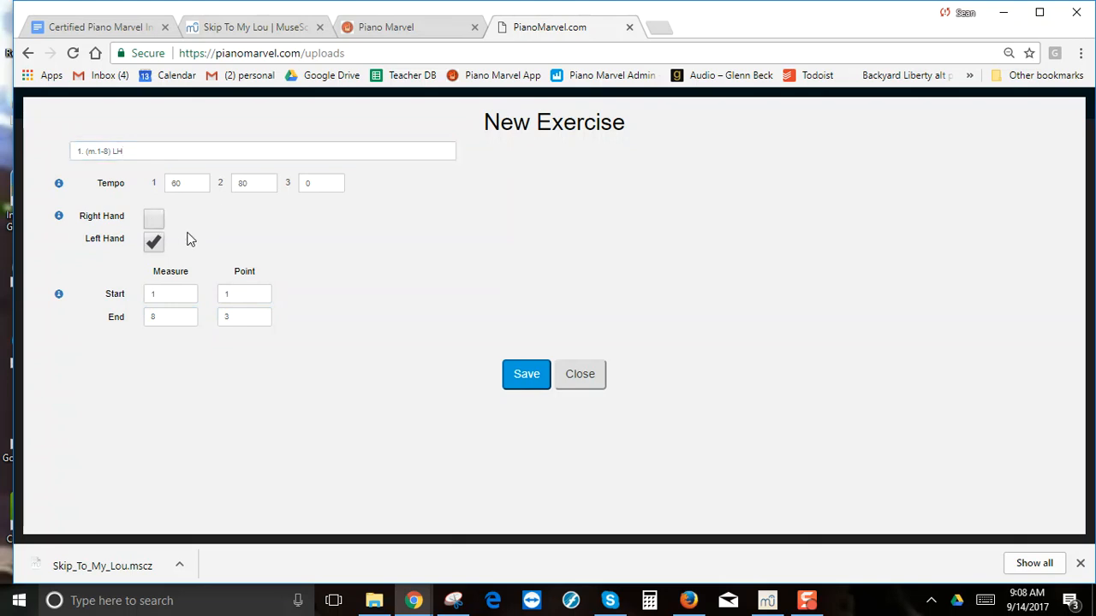
{"action": "left_click", "coordinate": [526, 375]}
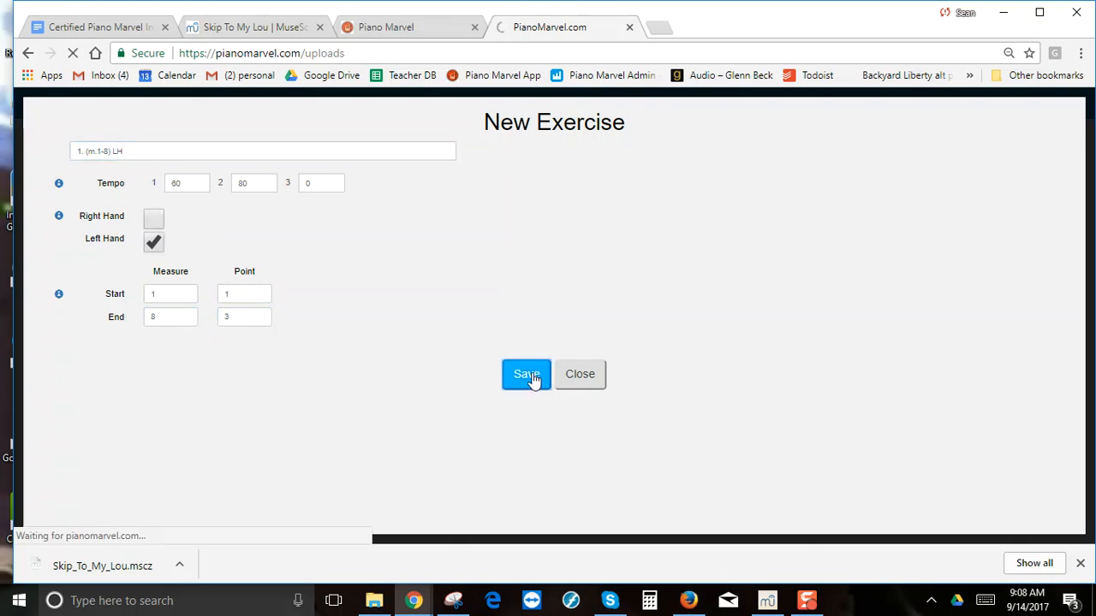
{"action": "left_click", "coordinate": [582, 378]}
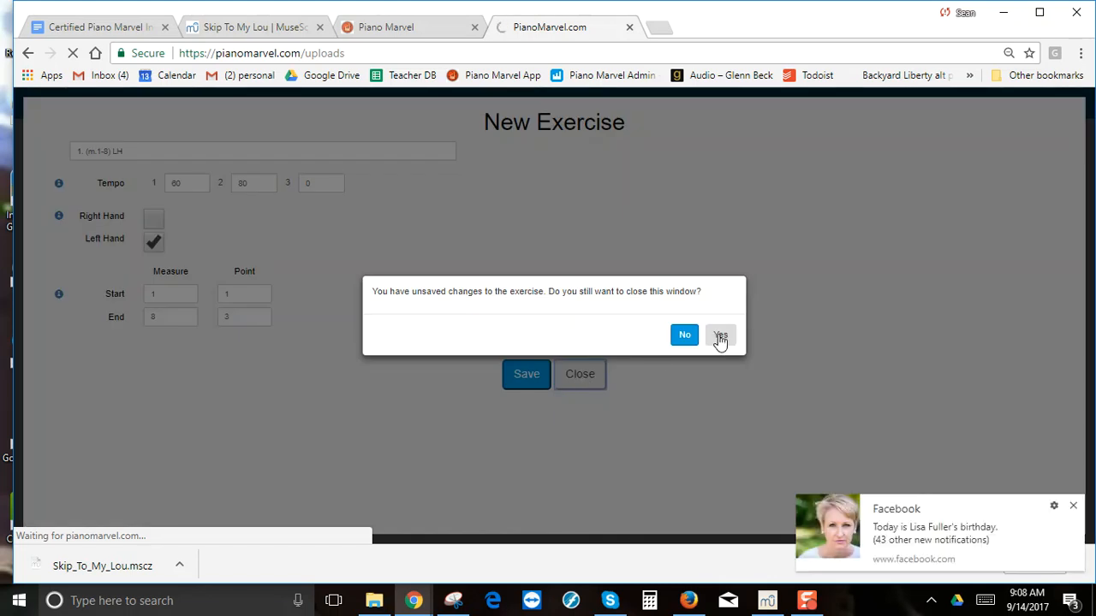
{"action": "left_click", "coordinate": [685, 338]}
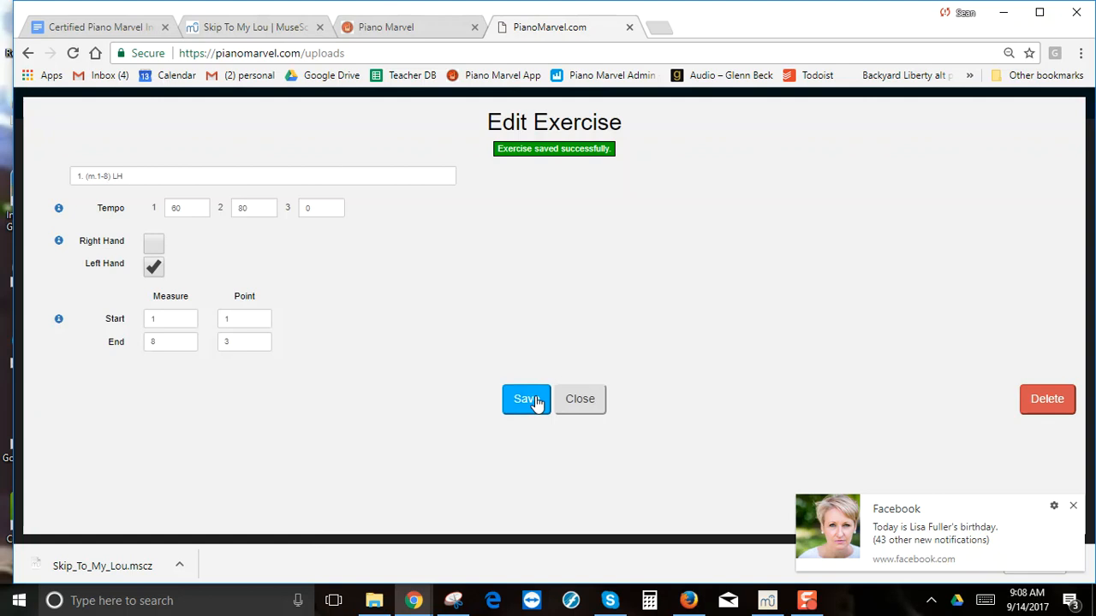
{"action": "left_click", "coordinate": [576, 401]}
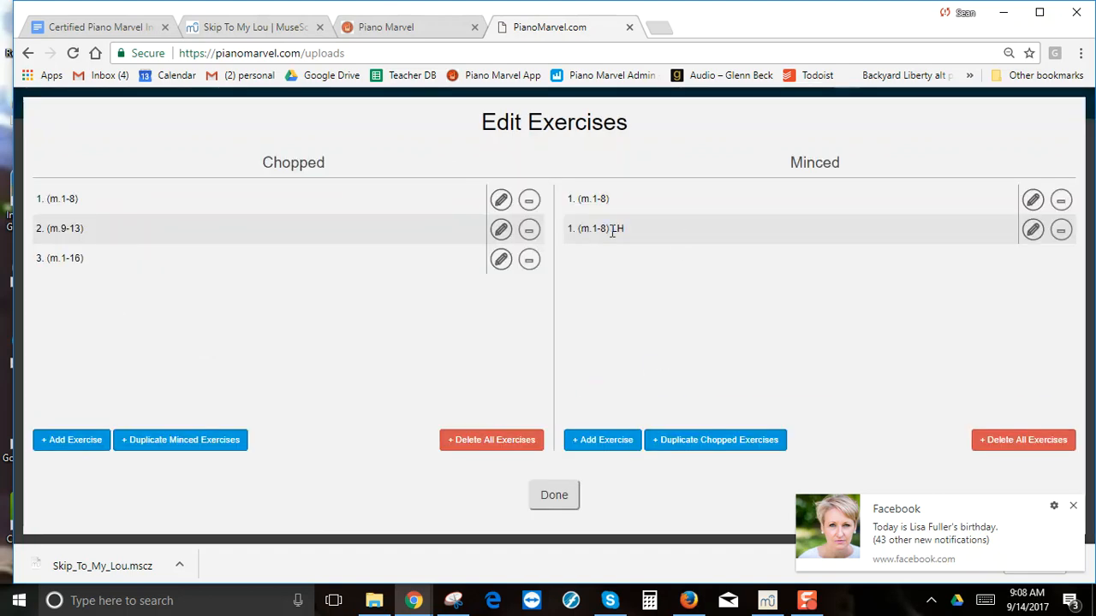
Rename the original Minced exercise "1. (m.1-8) RH", disable its left hand, save it and close it
{"action": "left_click", "coordinate": [1033, 201]}
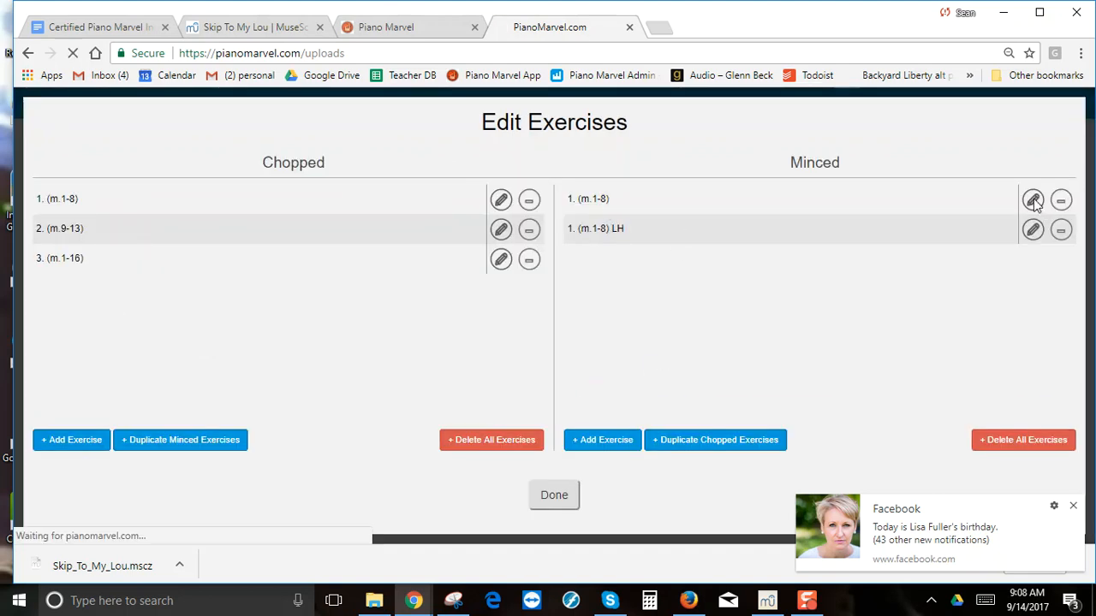
{"action": "left_click", "coordinate": [176, 155]}
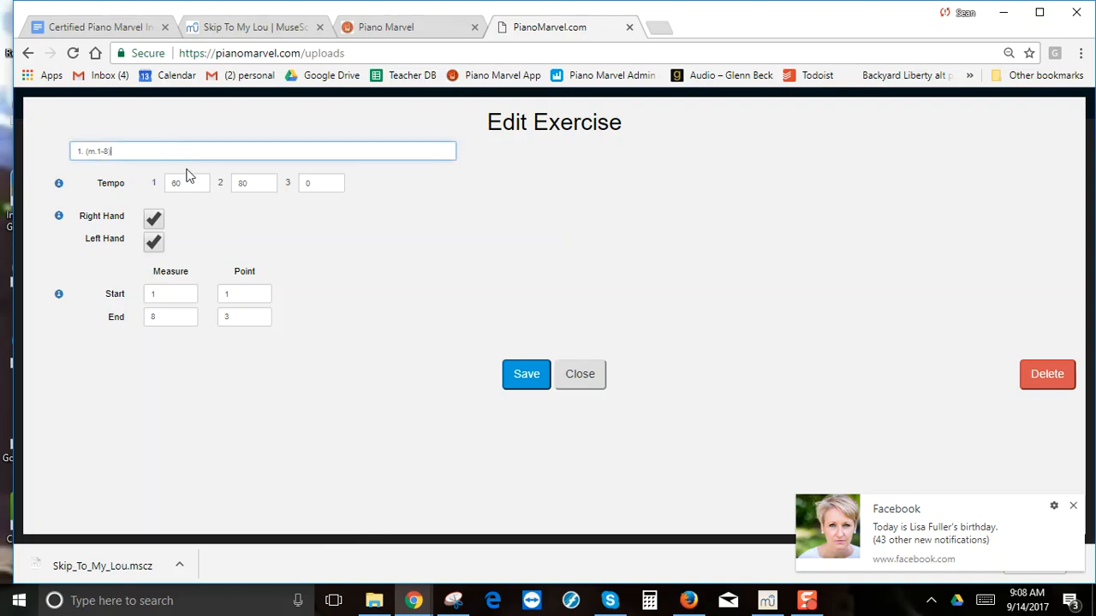
{"action": "type", "text": "RH"}
{"action": "left_click", "coordinate": [151, 239]}
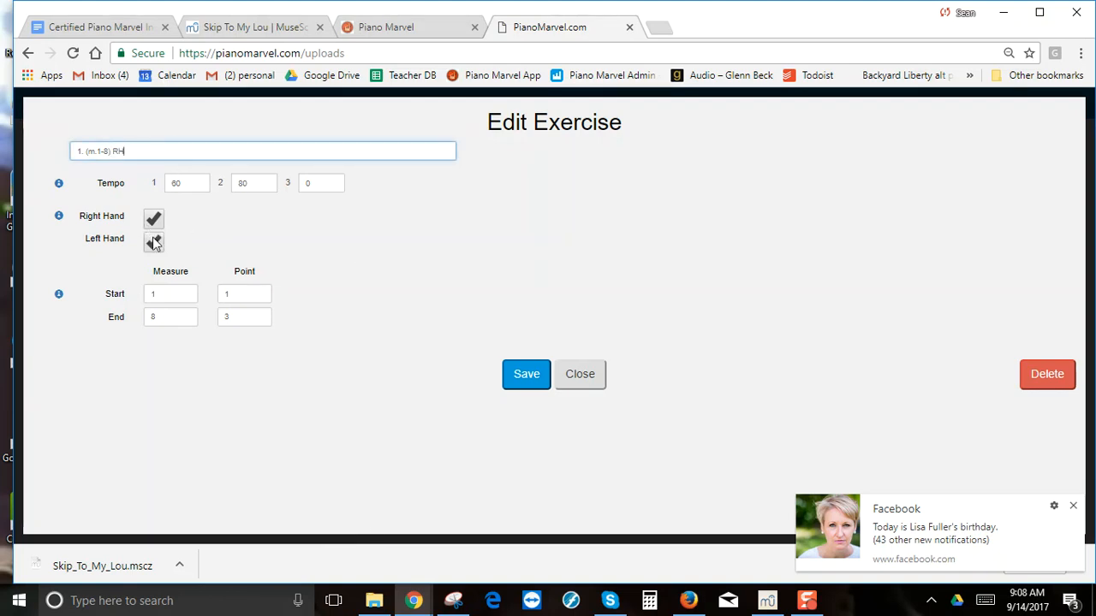
{"action": "left_click", "coordinate": [529, 375]}
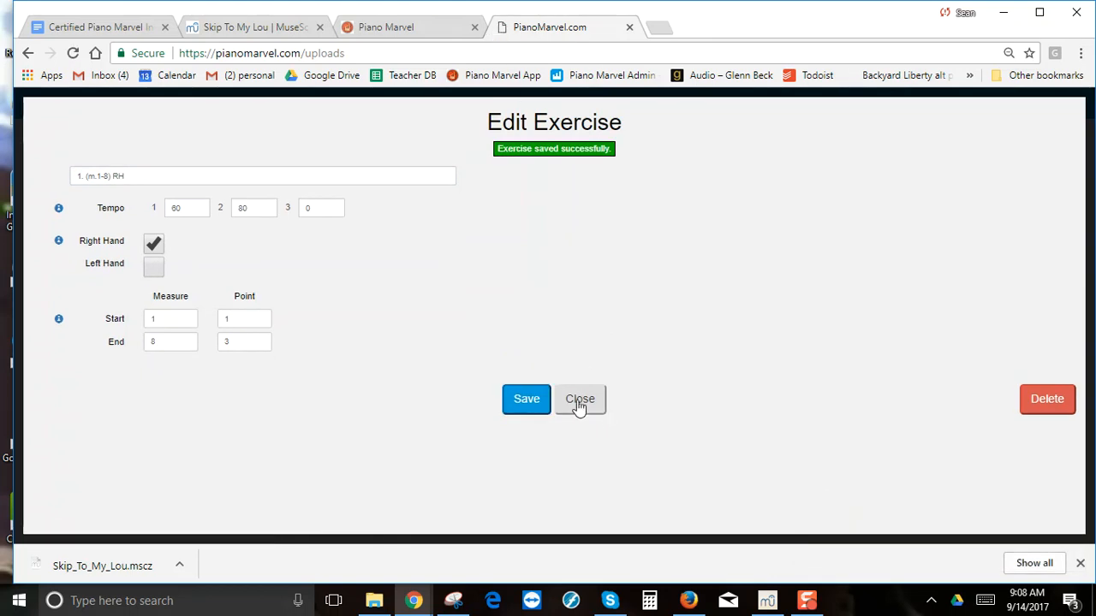
{"action": "left_click", "coordinate": [580, 399]}
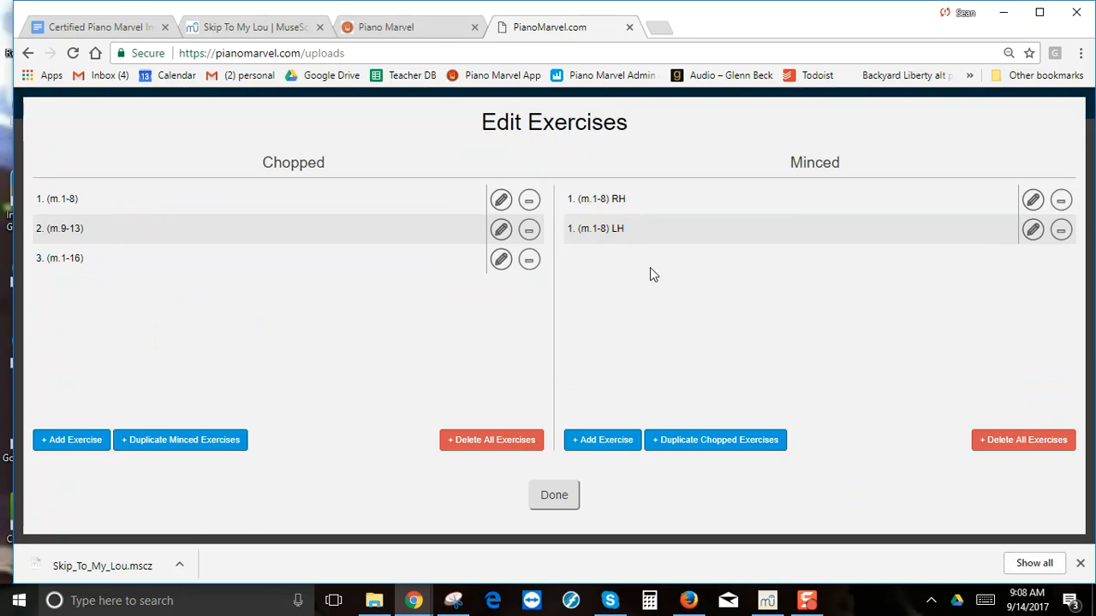
Add a third Minced exercise for both hands titled "1. (m.1-8)"
{"action": "left_click", "coordinate": [604, 440]}
{"action": "left_click", "coordinate": [153, 153]}
{"action": "key", "text": "ctrl+v"}
Set the both-hands exercise to run from measure 1, point 1 to measure 8, point 3, then save and close it
{"action": "left_click", "coordinate": [163, 294]}
{"action": "type", "text": "1"}
{"action": "key", "text": "Tab"}
{"action": "type", "text": "1"}
{"action": "key", "text": "Tab"}
{"action": "type", "text": "8"}
{"action": "key", "text": "Tab"}
{"action": "type", "text": "3"}
{"action": "left_click", "coordinate": [526, 375]}
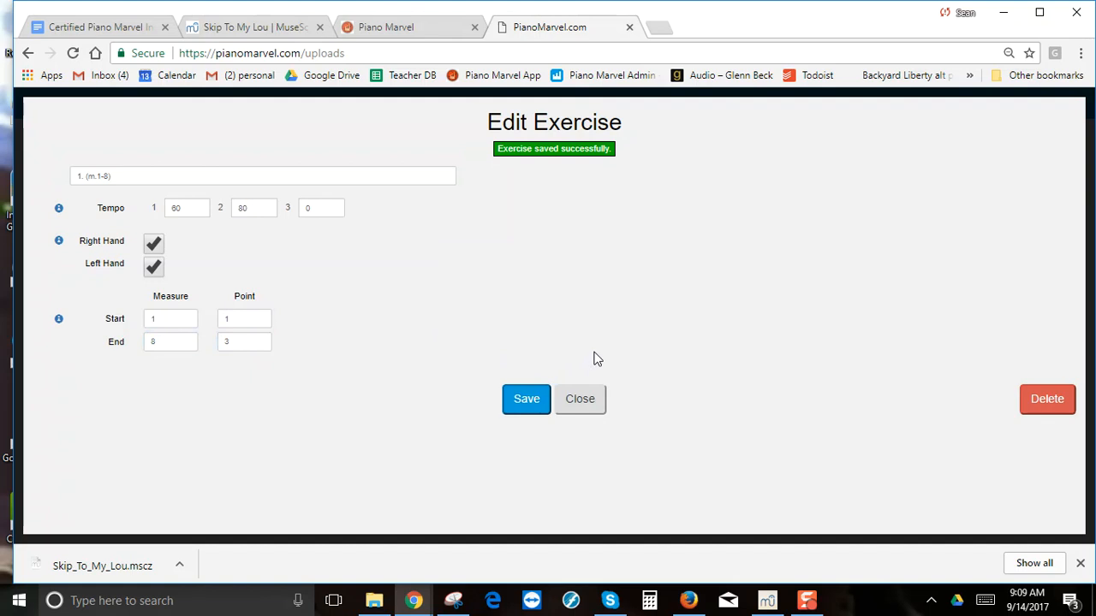
{"action": "left_click", "coordinate": [569, 401]}
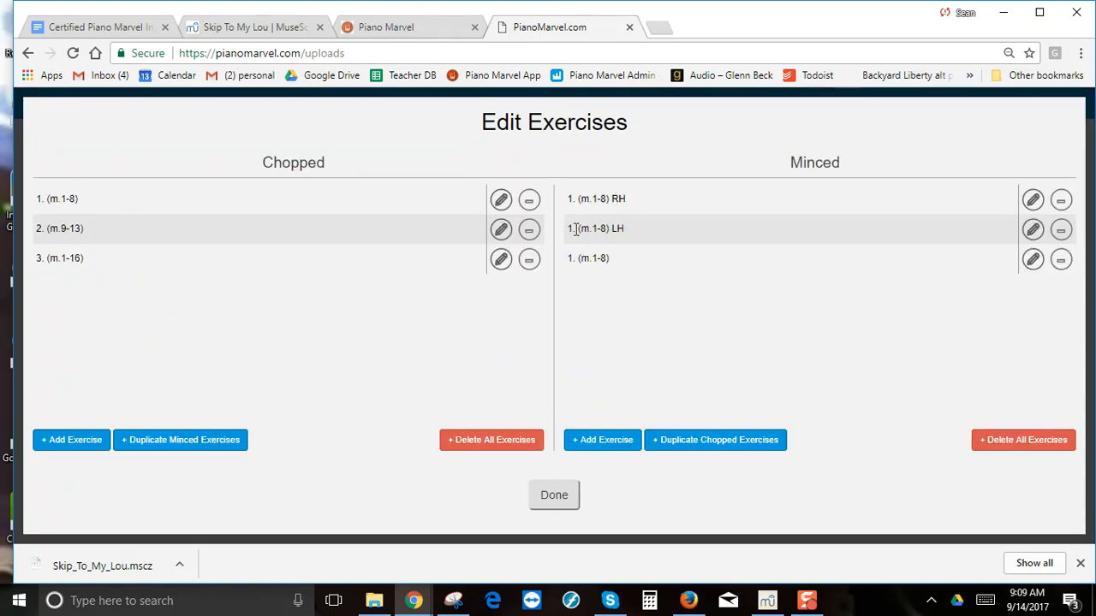
{"action": "left_click_drag", "start_coordinate": [576, 228], "coordinate": [568, 259]}
{"action": "left_click", "coordinate": [887, 246]}
Return to the Piano Marvel app, reload it and open the Minced exercises of Twinkle Twinkle Little Star in the library
{"action": "left_click", "coordinate": [423, 28]}
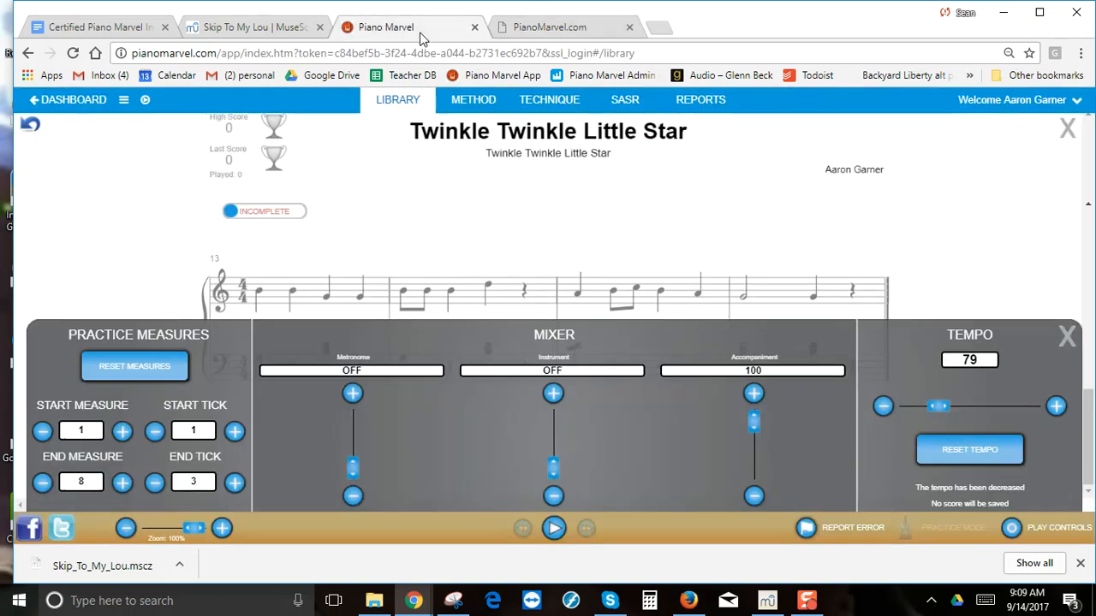
{"action": "left_click", "coordinate": [30, 126]}
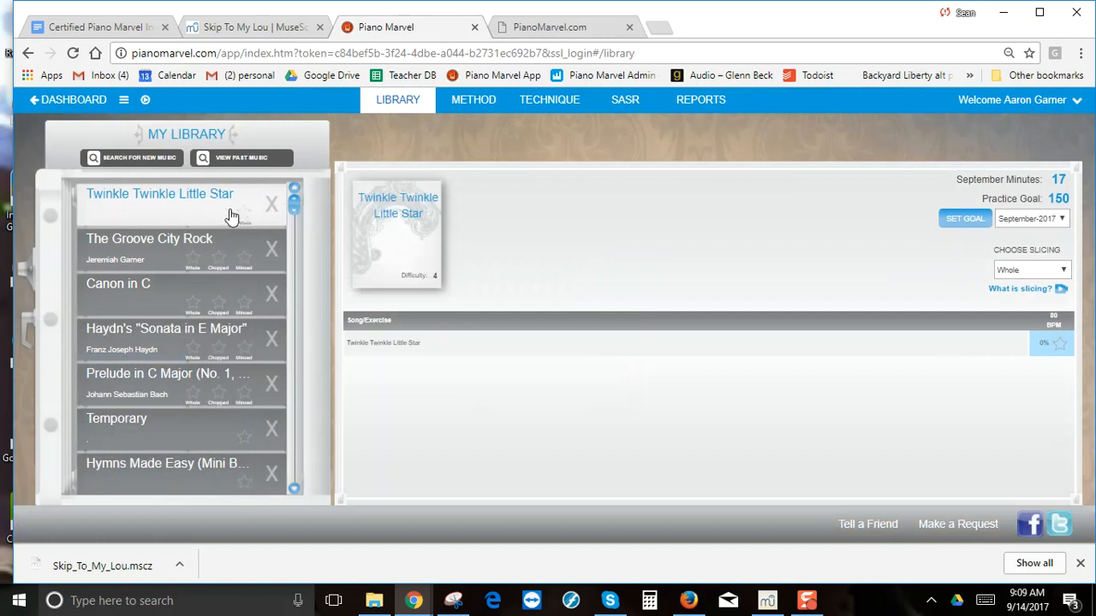
{"action": "left_click", "coordinate": [74, 54]}
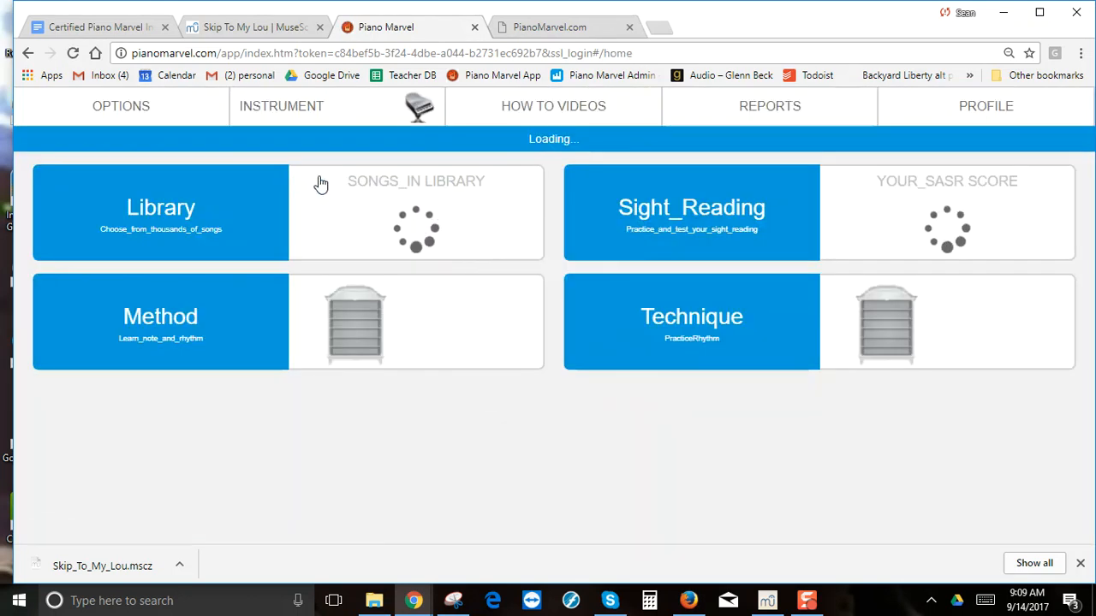
{"action": "left_click", "coordinate": [157, 211]}
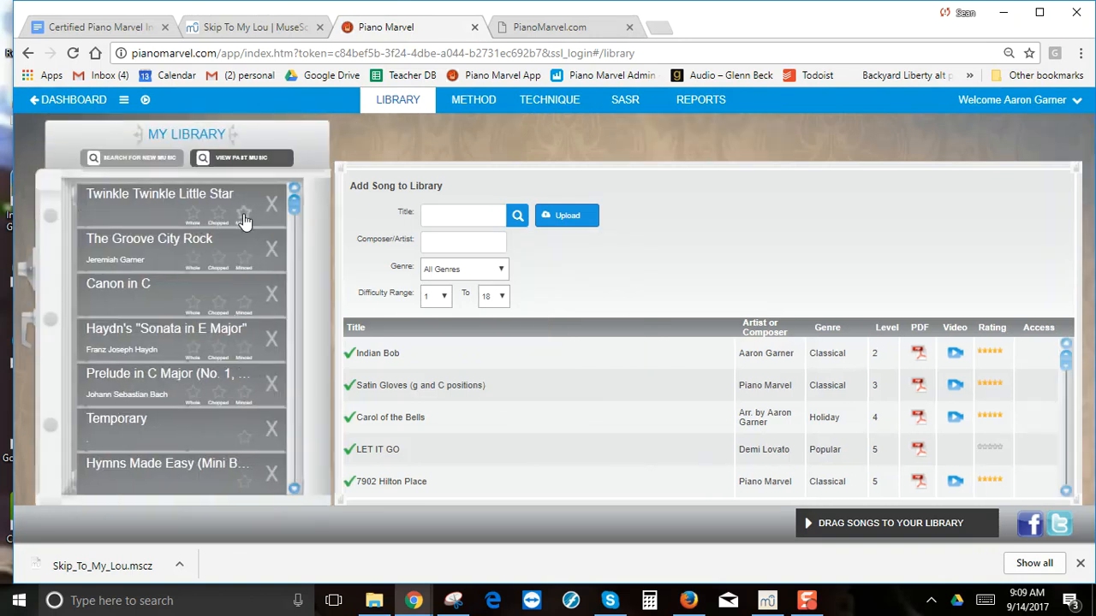
{"action": "left_click", "coordinate": [163, 216]}
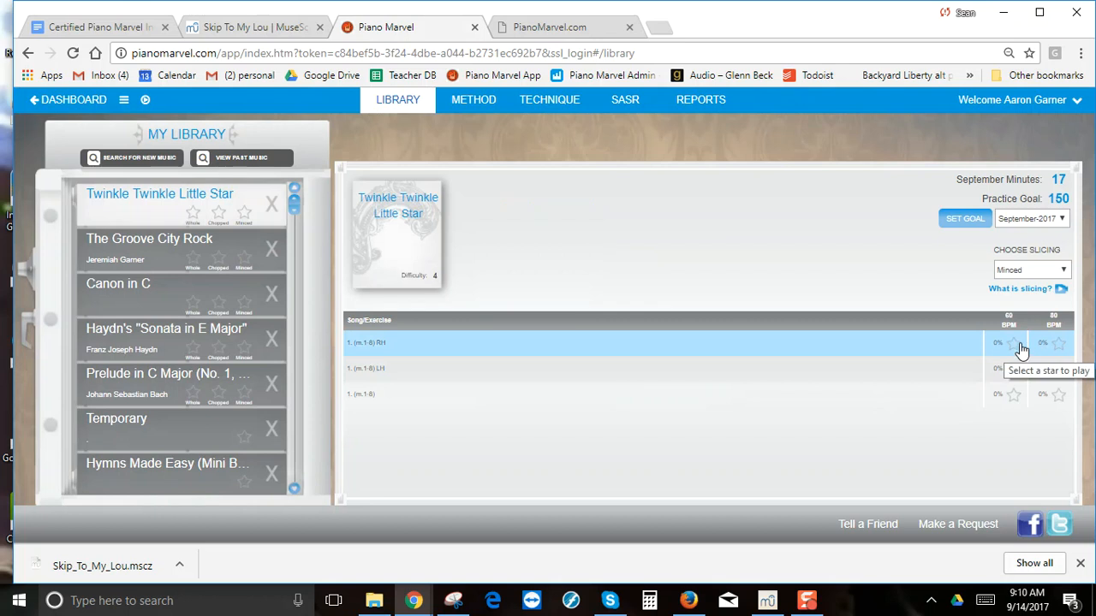
Open the "1. (m.1-8) RH" exercise at 60 BPM, check which staff and measures are active, and leave it
{"action": "left_click", "coordinate": [1020, 344]}
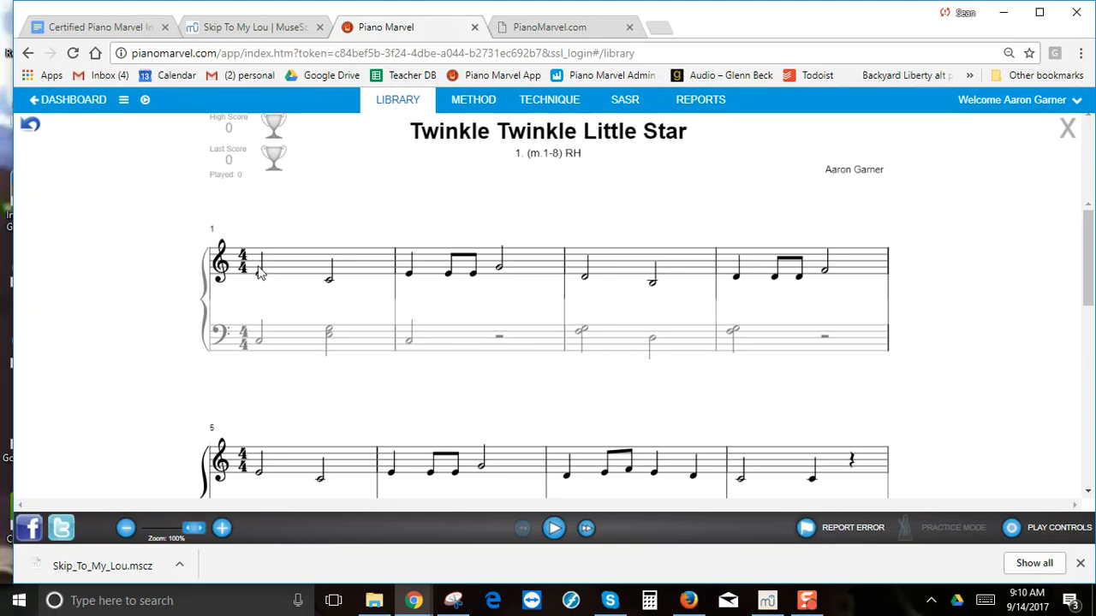
{"action": "scroll", "coordinate": [767, 381], "scroll_direction": "down", "scroll_amount": 5}
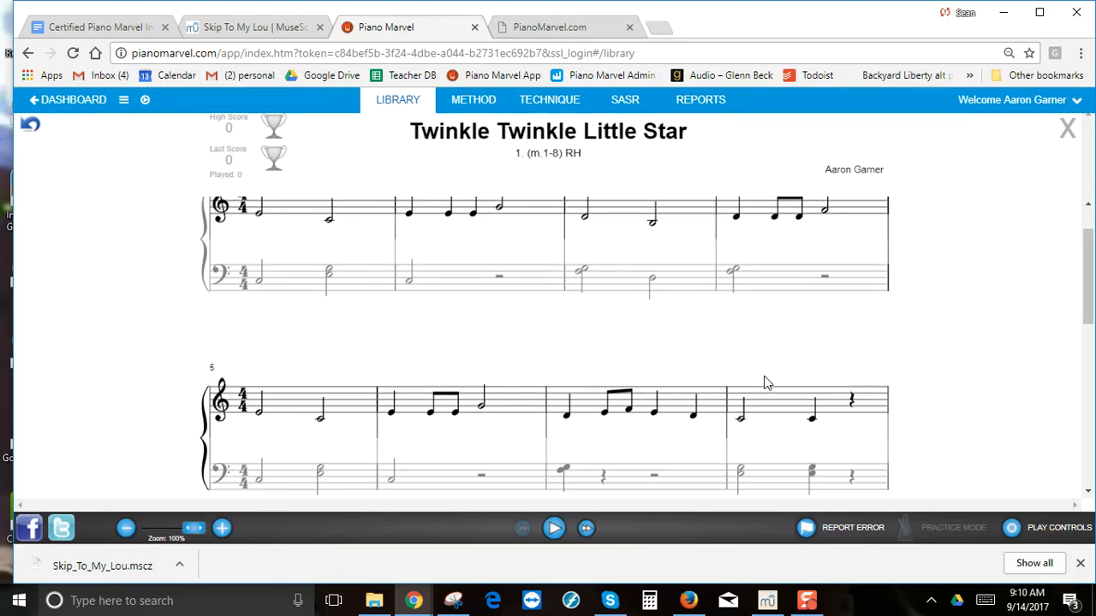
{"action": "scroll", "coordinate": [767, 384], "scroll_direction": "up", "scroll_amount": 5}
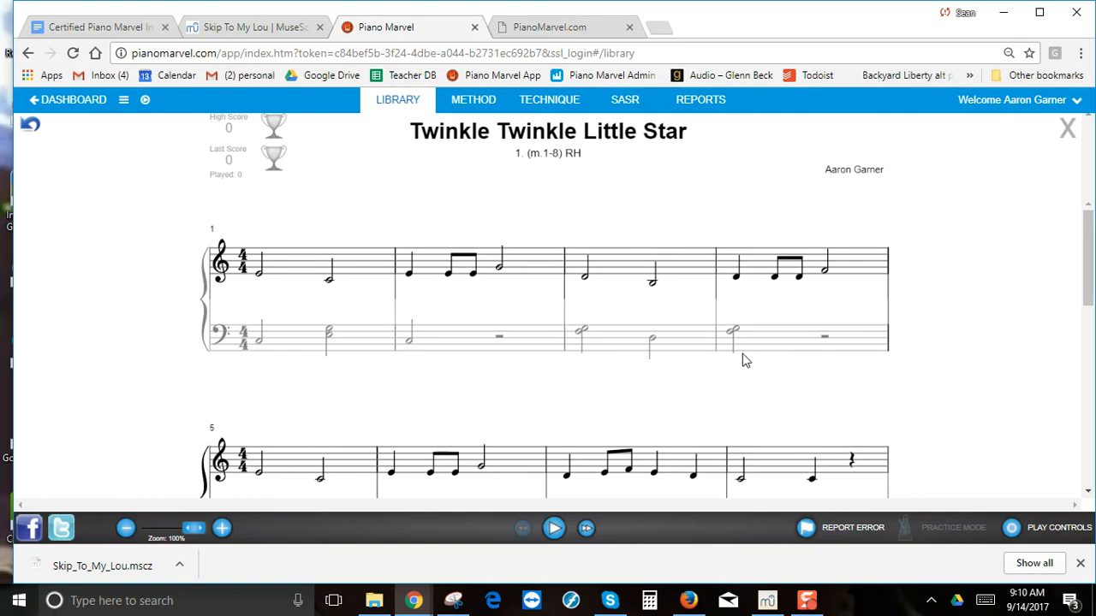
{"action": "left_click", "coordinate": [27, 130]}
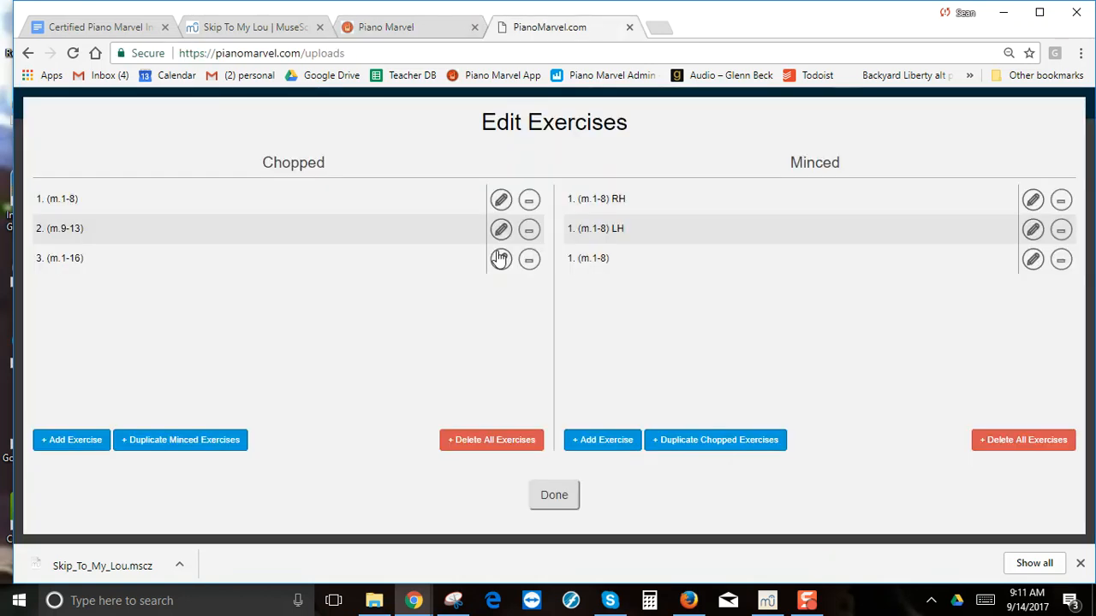